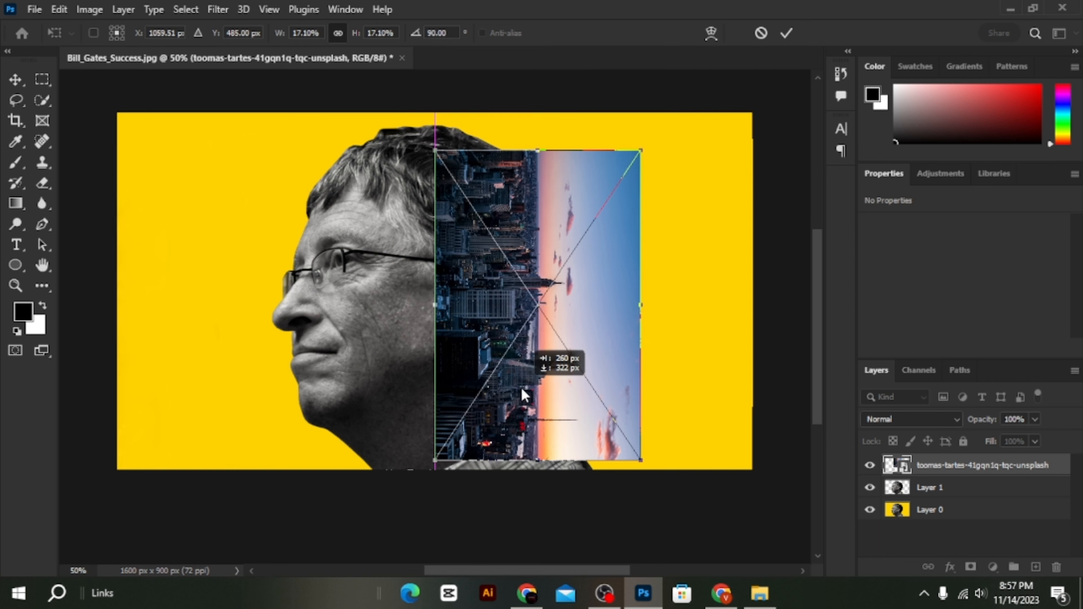
- Apply the city photo's placement and clip it to the cut-out head on Layer 1
key("Return")
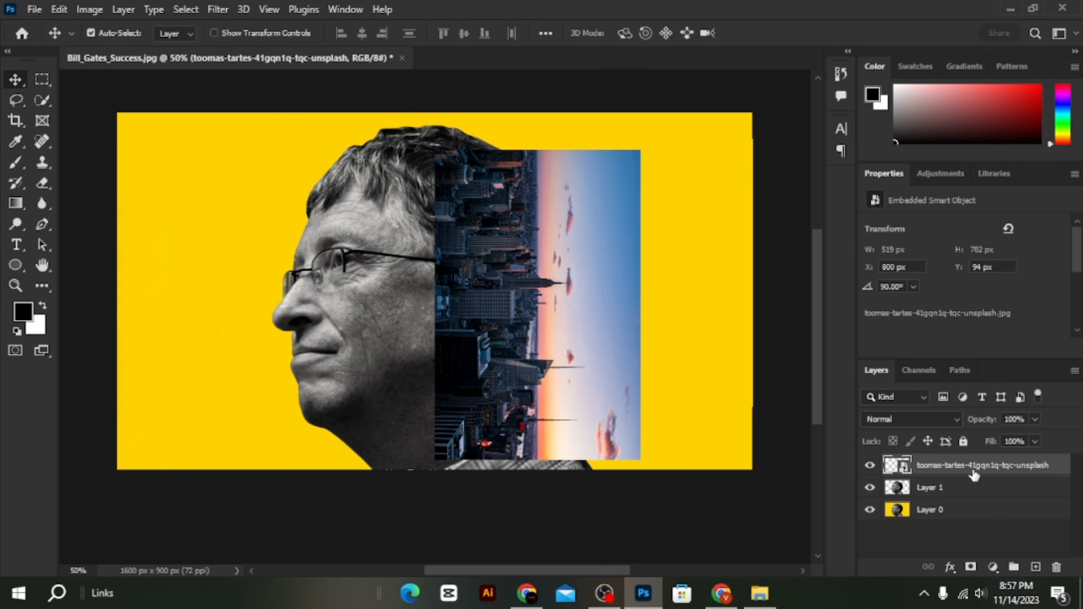
right_click(975, 475)
left_click(912, 393)
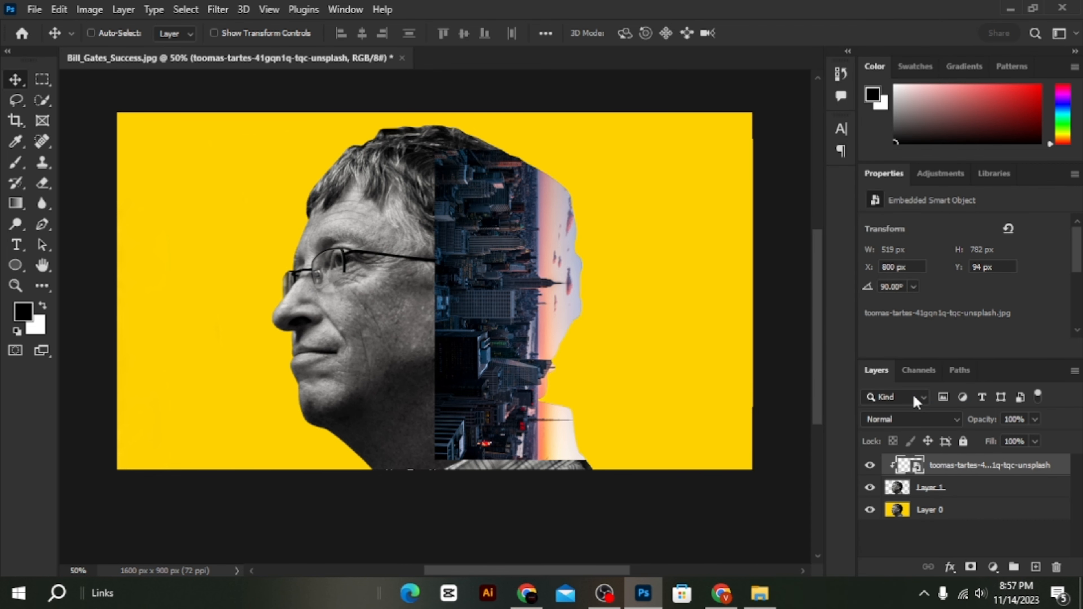
- Enlarge the clipped city photo to about 1508 × 2272 px and position it to cover the whole head
key("ctrl+t")
left_click_drag(437, 299, 255, 303)
left_click_drag(339, 319, 493, 327)
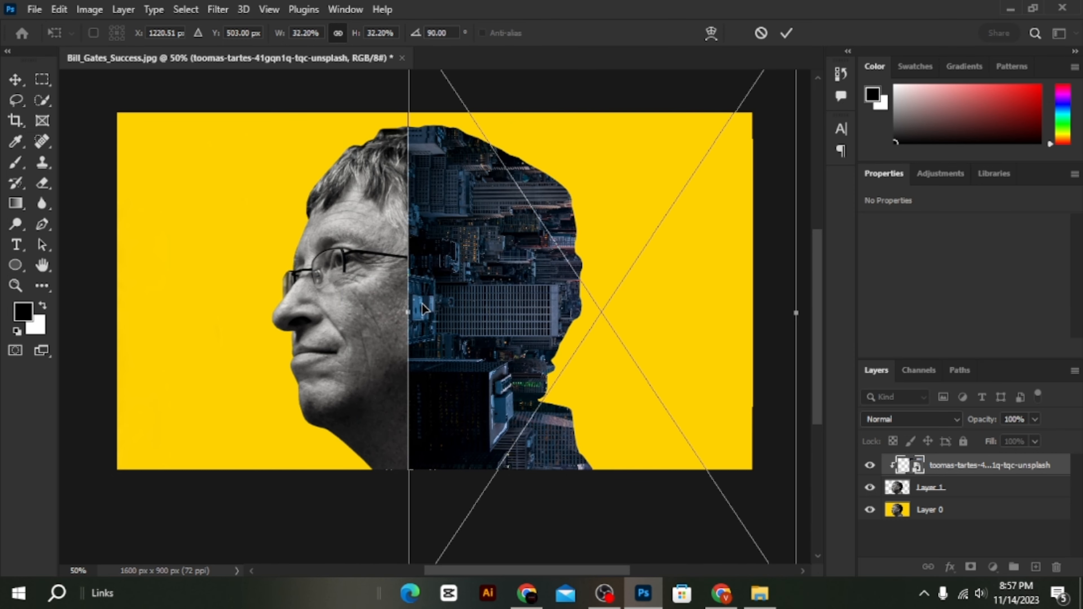
left_click_drag(404, 317, 272, 309)
key("Return")
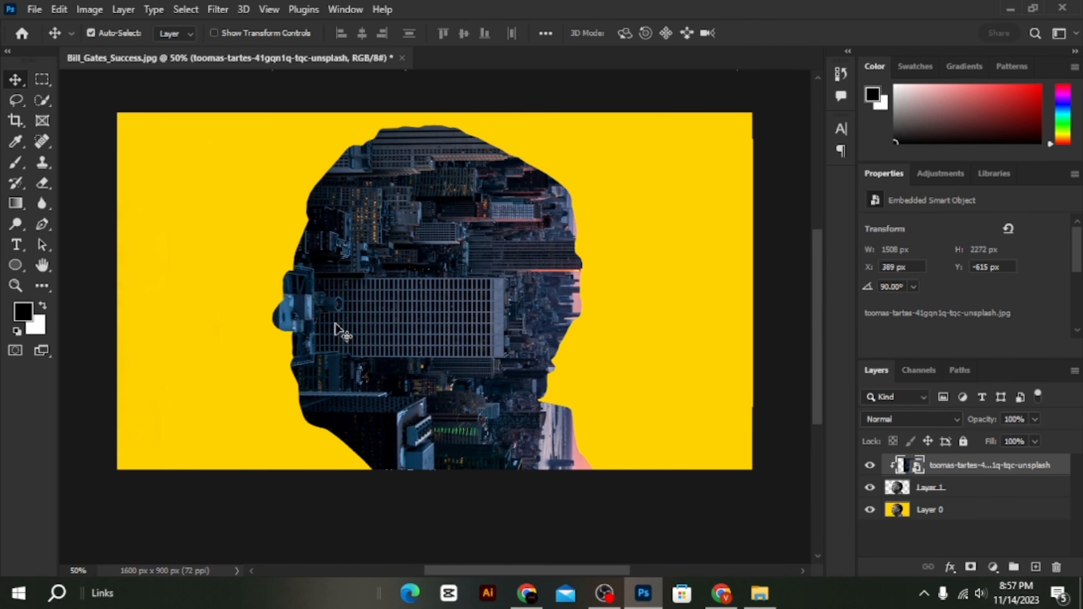
mouse_move(376, 328)
left_mouse_down()
mouse_move(386, 333)
mouse_move(377, 335)
left_mouse_up()
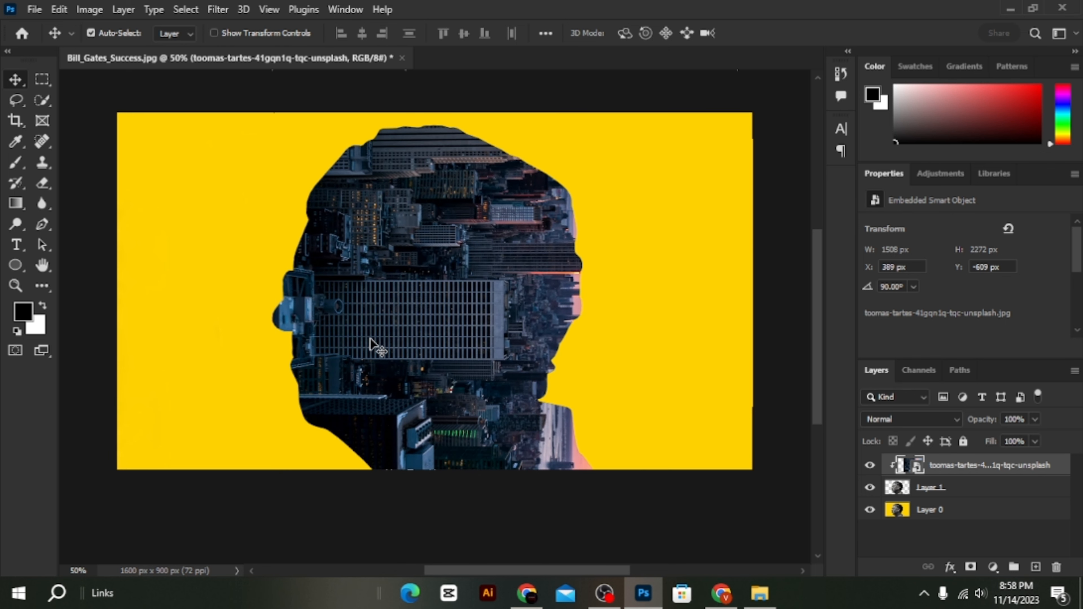
- Rasterize the city layer and erase it over the face and shoulder edge with a soft 369 px brush at 0% hardness
left_click(41, 184)
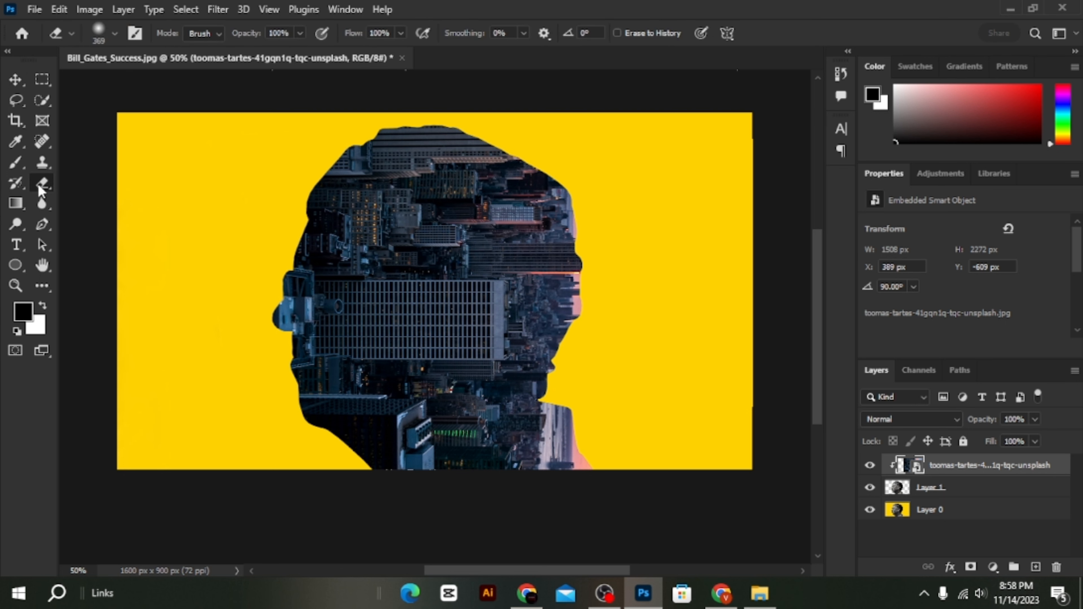
left_click(102, 38)
left_click(106, 183)
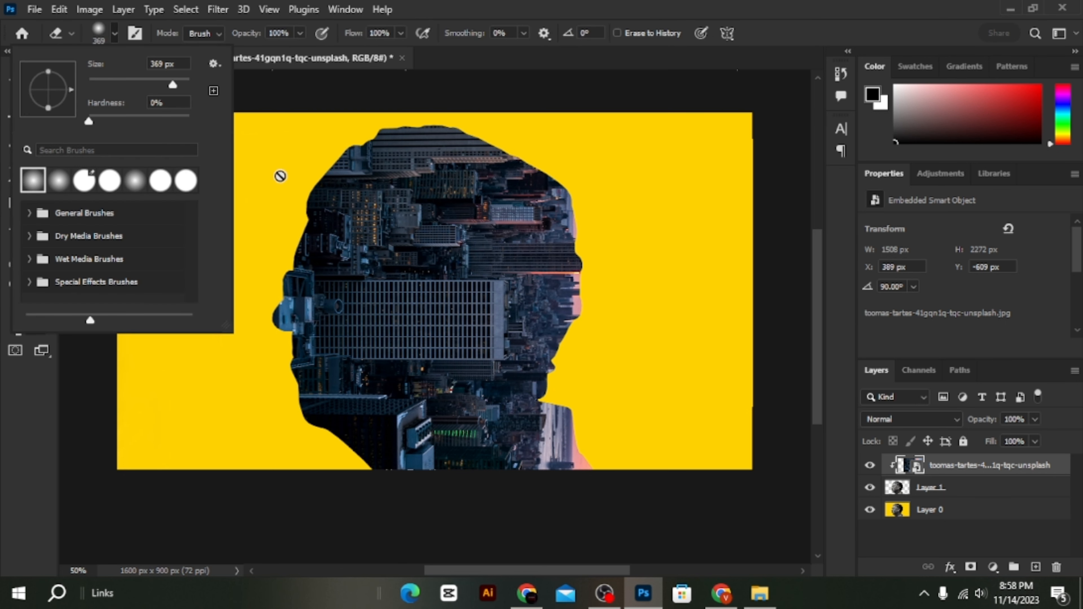
left_click(377, 228)
left_click(479, 231)
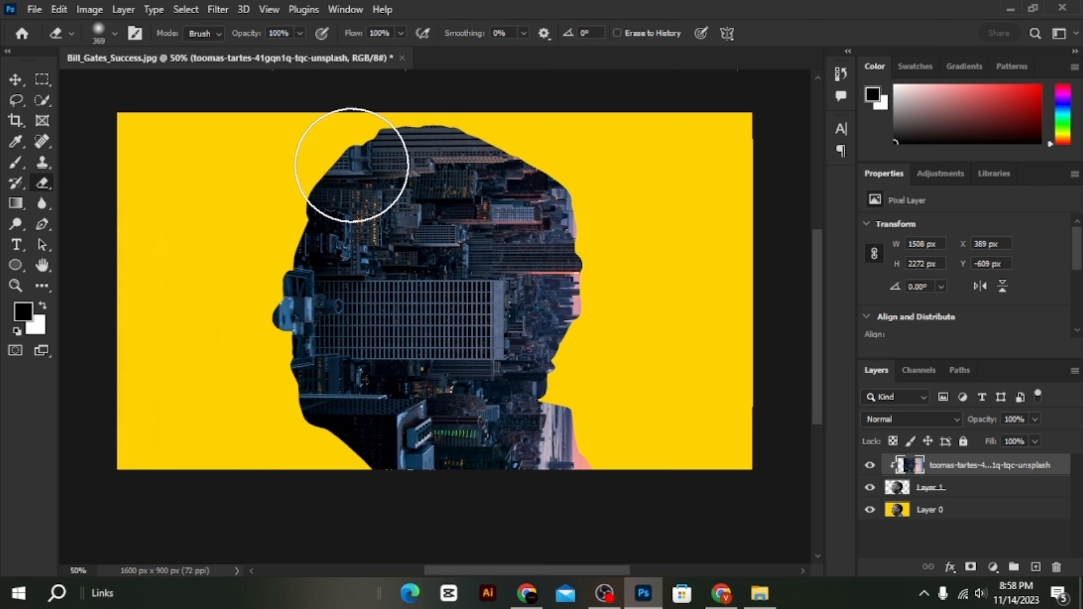
mouse_move(351, 165)
left_mouse_down()
mouse_move(340, 193)
mouse_move(339, 167)
mouse_move(323, 190)
mouse_move(317, 370)
mouse_move(303, 292)
mouse_move(295, 405)
mouse_move(317, 297)
mouse_move(331, 278)
mouse_move(326, 334)
mouse_move(325, 280)
mouse_move(301, 394)
mouse_move(339, 275)
mouse_move(339, 319)
mouse_move(340, 263)
mouse_move(342, 295)
mouse_move(311, 202)
mouse_move(311, 237)
mouse_move(279, 193)
mouse_move(295, 202)
mouse_move(281, 194)
mouse_move(305, 251)
mouse_move(308, 211)
mouse_move(314, 264)
mouse_move(322, 199)
mouse_move(317, 247)
mouse_move(310, 184)
mouse_move(304, 272)
left_mouse_up()
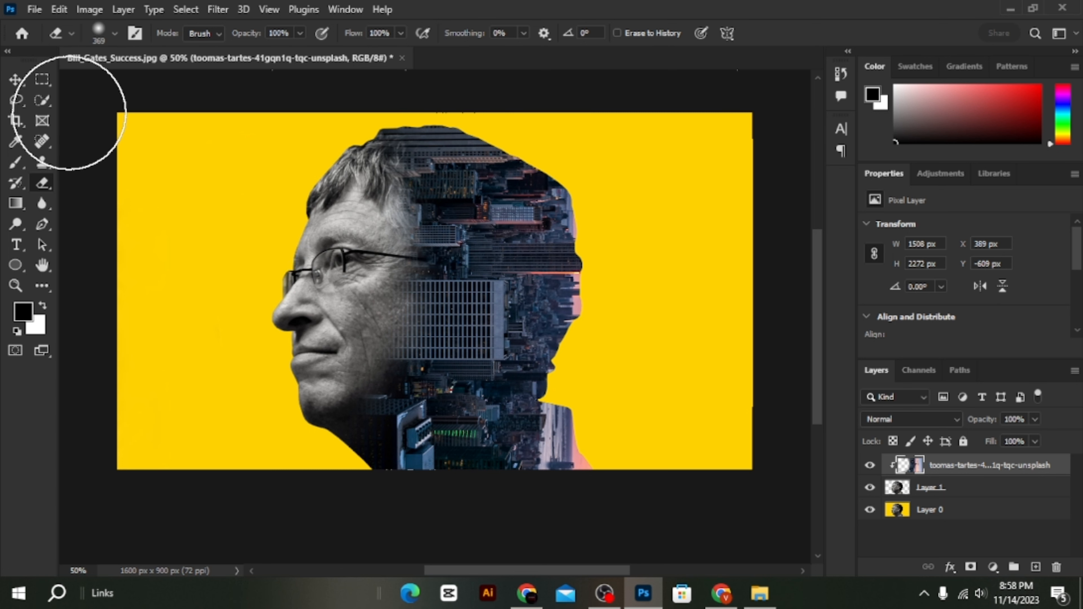
left_click_drag(621, 490, 638, 448)
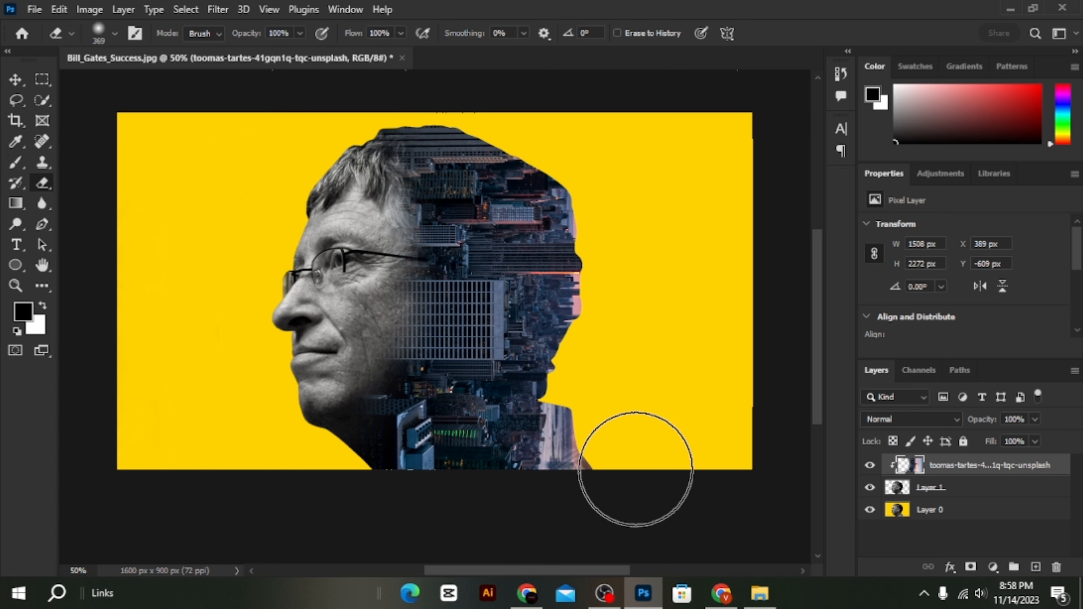
- Merge the city layer with Layer 1
key("v")
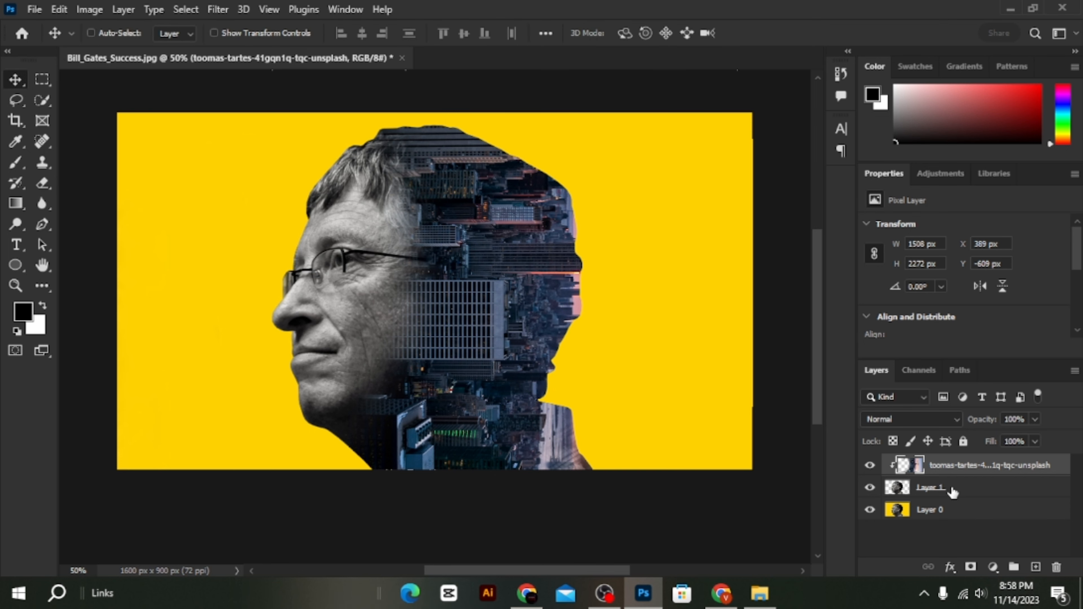
left_click(959, 490)
right_click(959, 486)
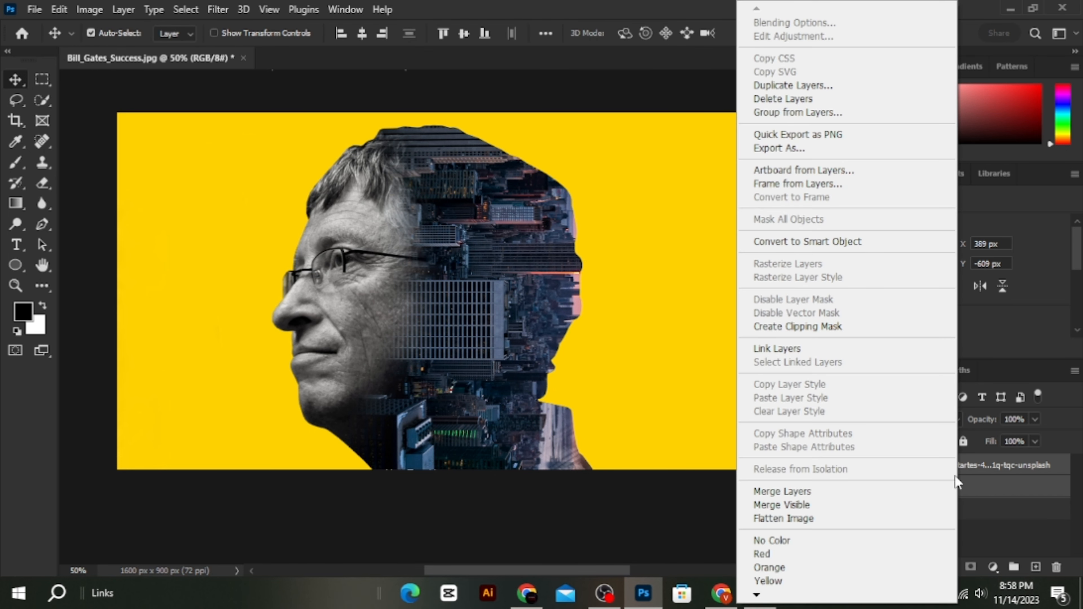
left_click(807, 496)
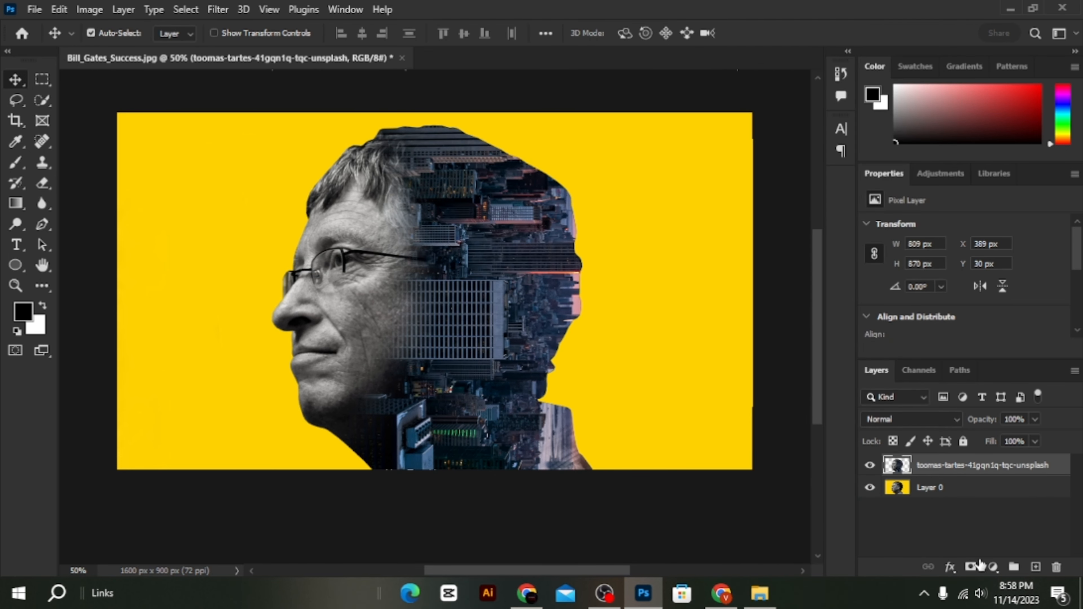
- Add a Black & White adjustment layer clipped to the merged head and city layer
left_click(993, 567)
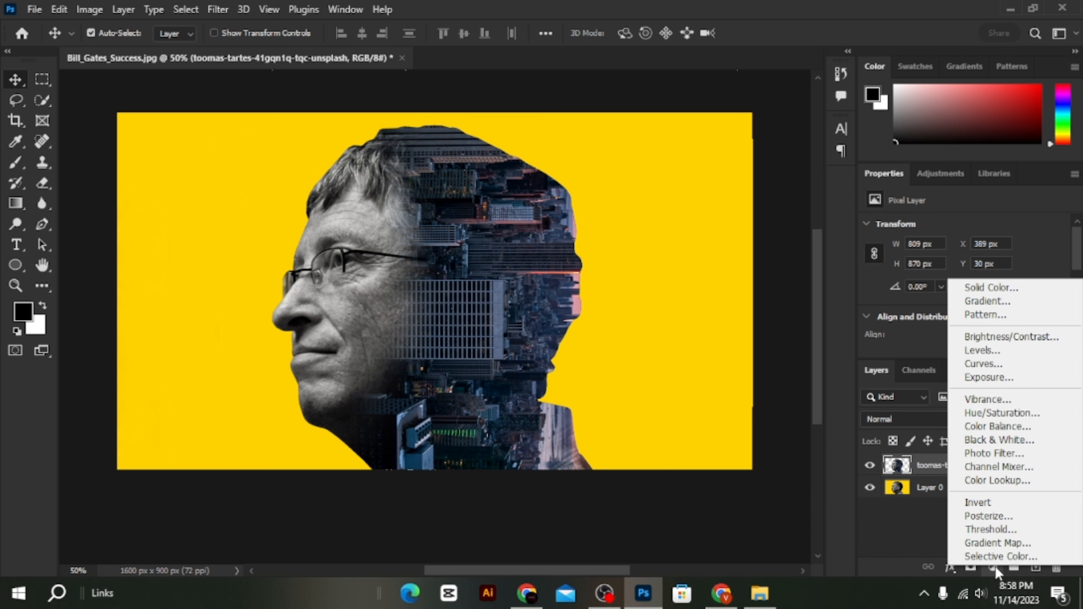
left_click(995, 440)
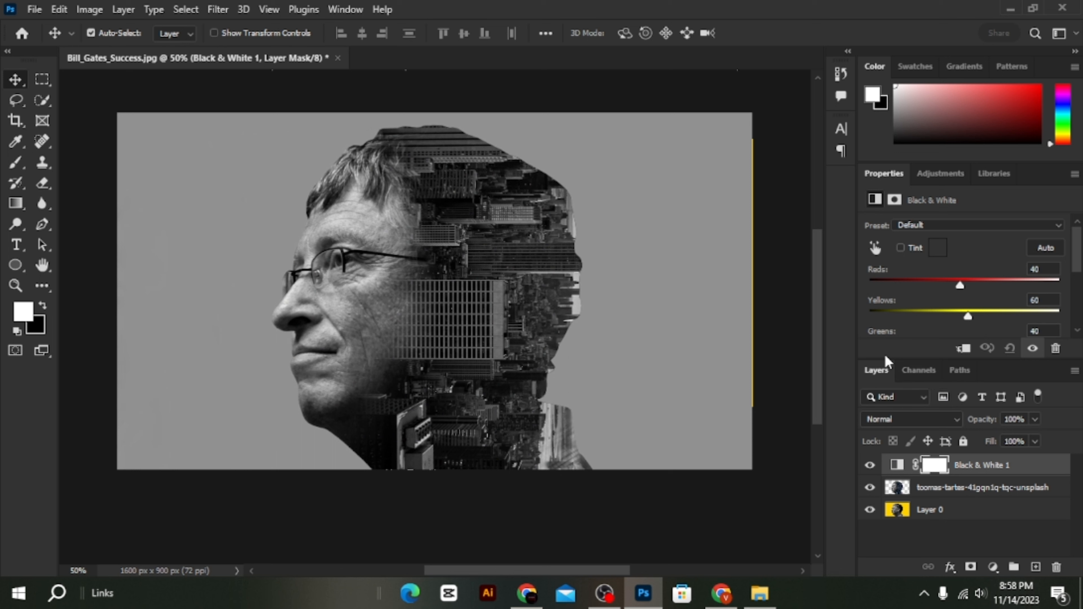
left_click(964, 350)
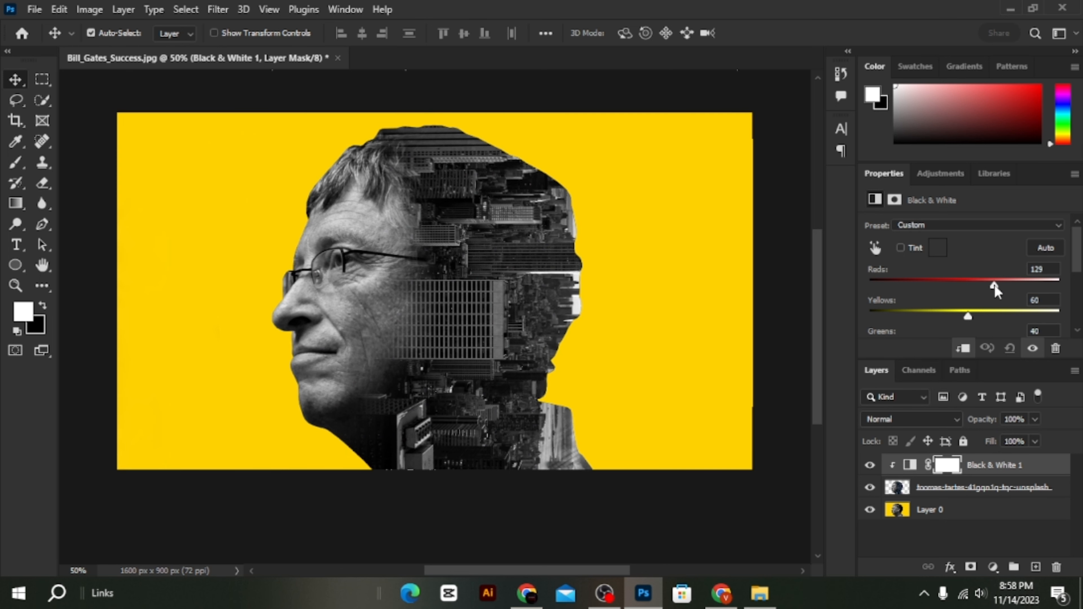
- Set the Black & White adjustment's Reds to -200, adjust the Yellows, and compare the image with and without it
left_click_drag(961, 285, 809, 288)
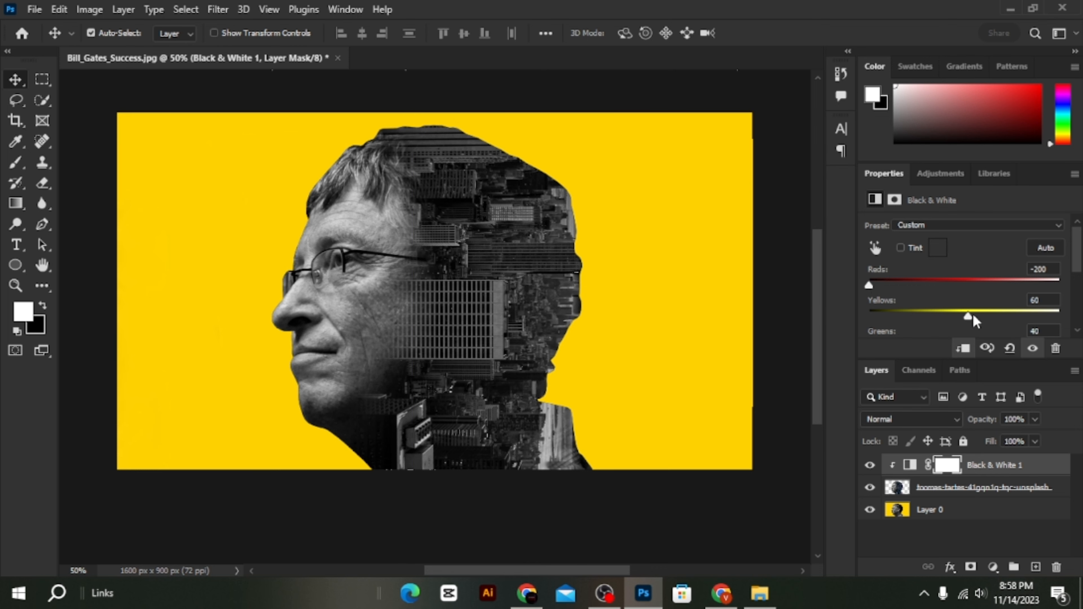
mouse_move(973, 320)
left_mouse_down()
mouse_move(1036, 318)
mouse_move(878, 319)
mouse_move(998, 319)
mouse_move(967, 319)
mouse_move(957, 332)
left_mouse_up()
scroll(974, 255, "down", 5)
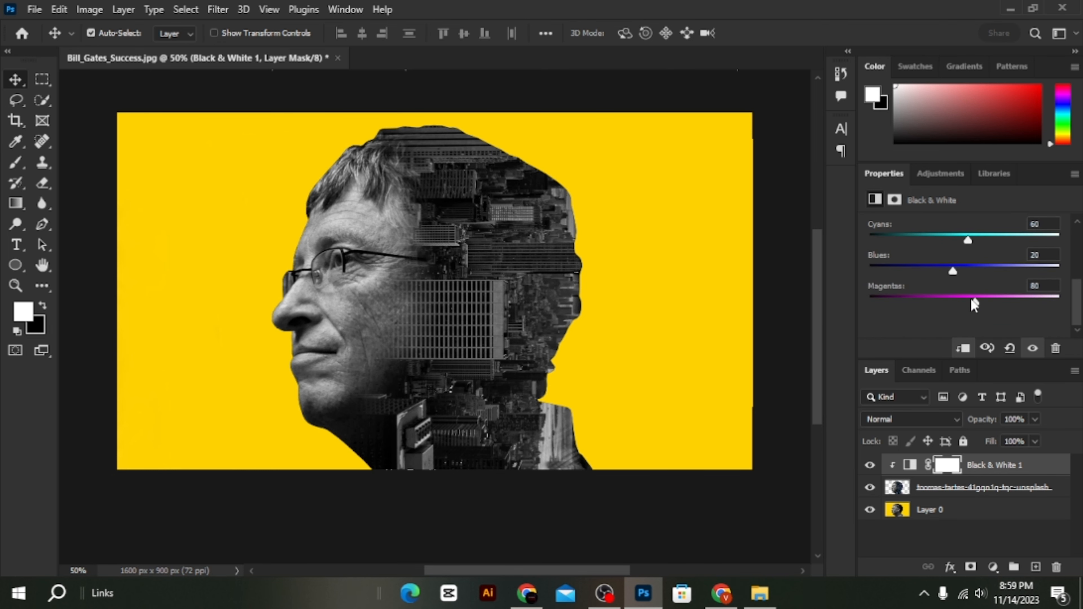
left_click(869, 466)
left_click(869, 466)
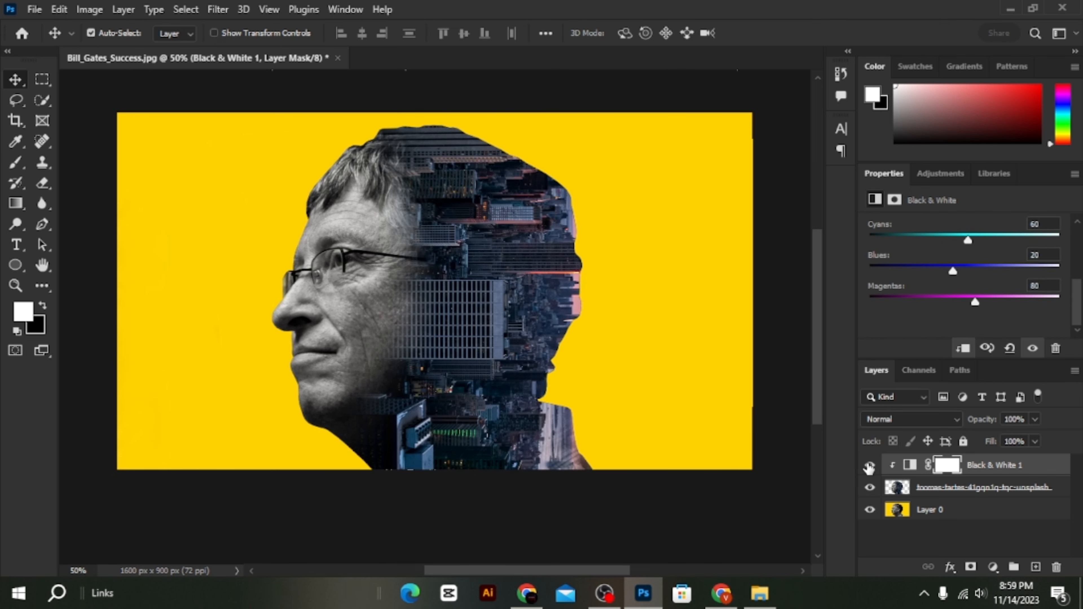
- Merge the Black & White adjustment with the head and city layer, and check the merged layer's visibility
left_click(935, 497, "ctrl")
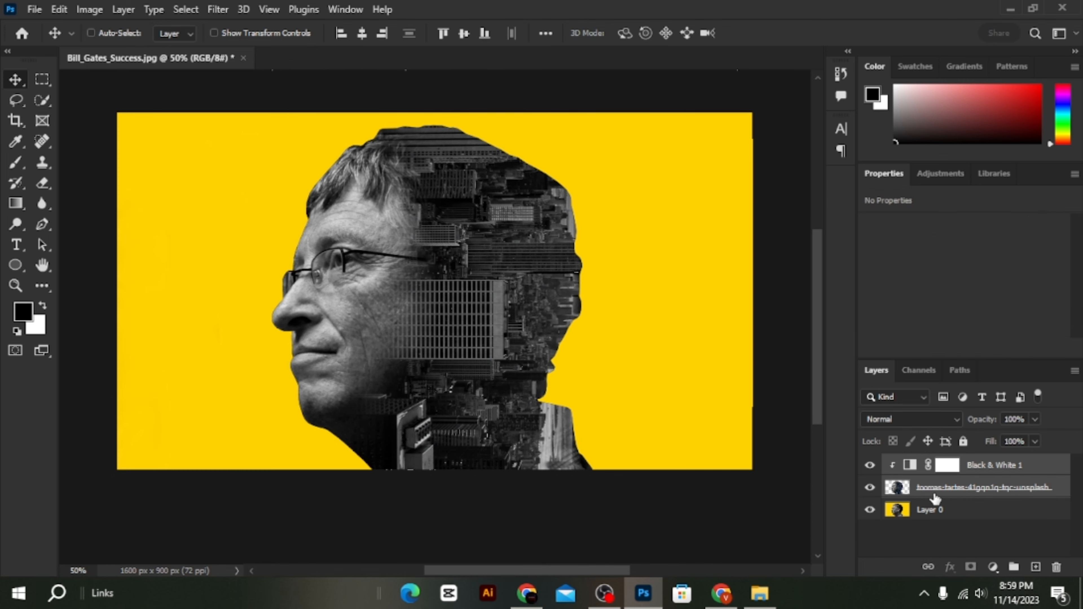
right_click(933, 494)
left_click(837, 491)
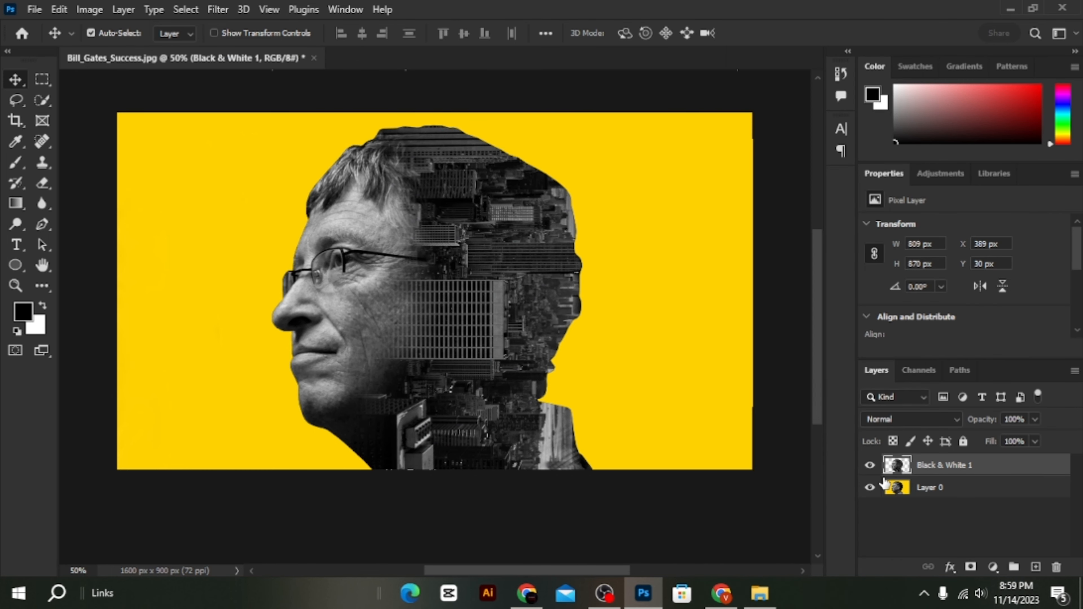
left_click(869, 465)
left_click(869, 465)
- Draw a rectangle of about 1607 × 905 px over the whole canvas and fill it with black
left_click_drag(28, 277, 44, 262)
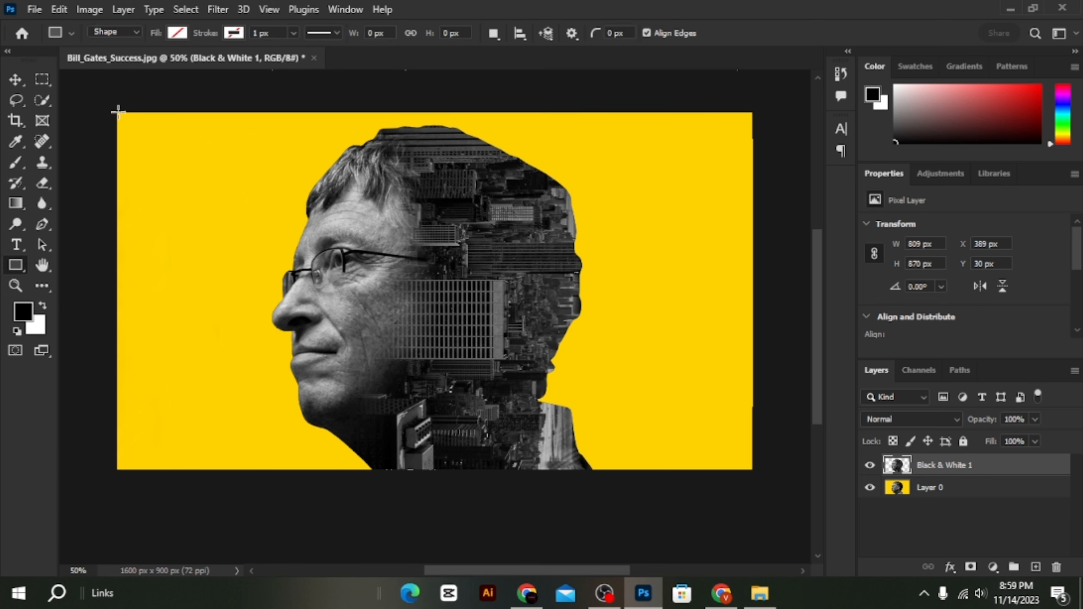
left_click_drag(114, 110, 752, 469)
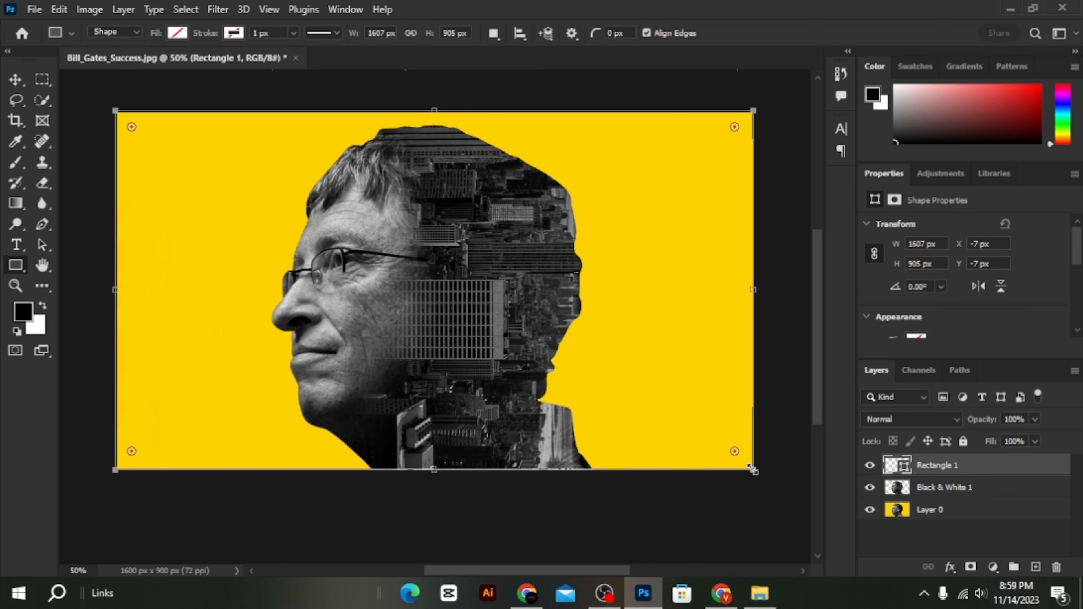
scroll(960, 348, "down", 2)
left_click(919, 301)
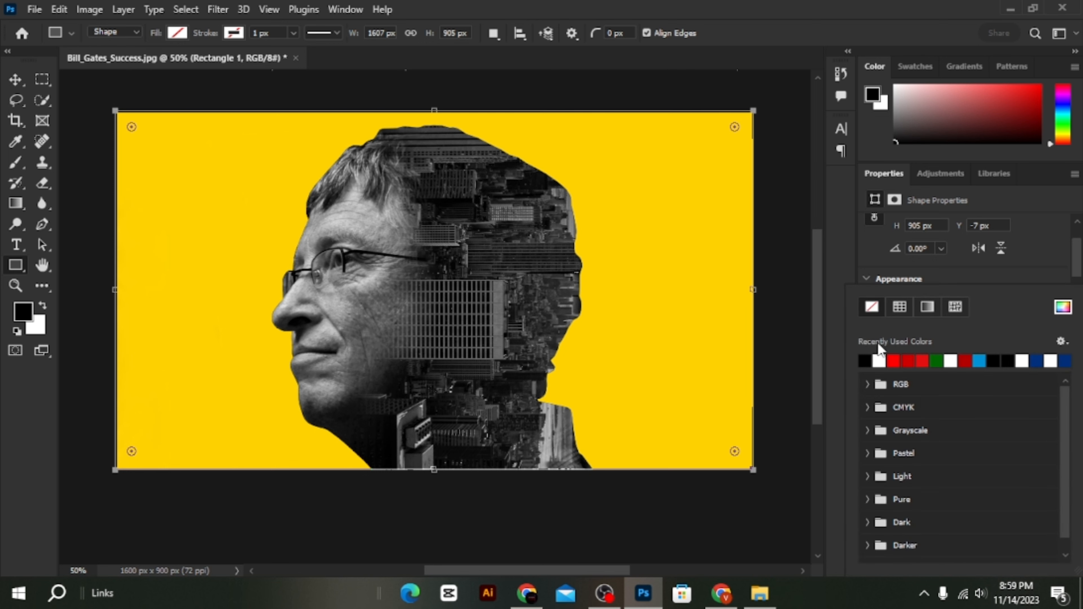
left_click(865, 360)
- Place the black rectangle beneath the head layer and delete Layer 0
left_click(16, 80)
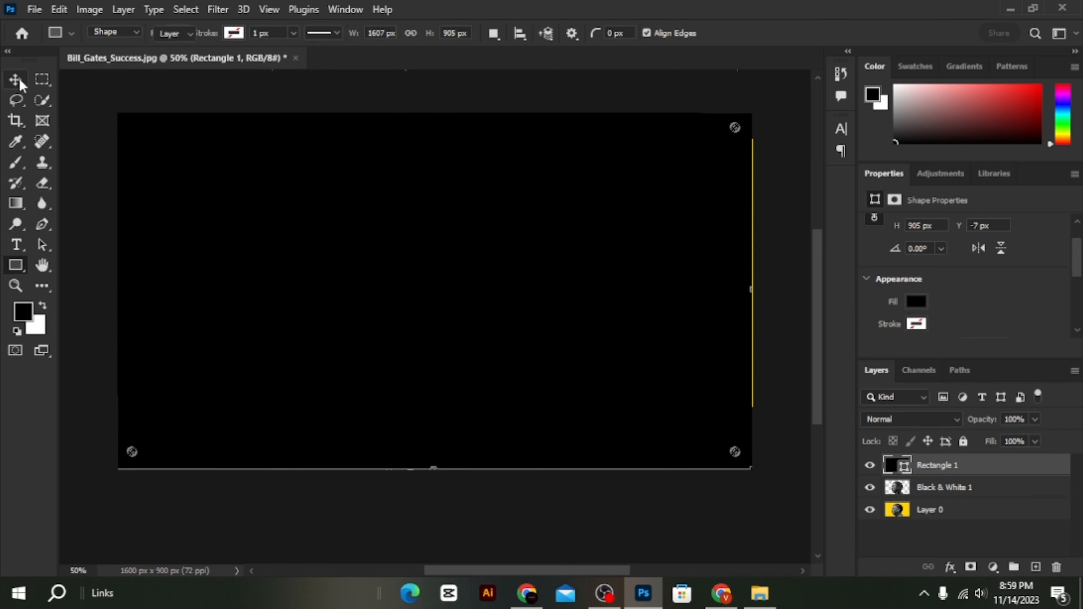
left_click_drag(945, 478, 947, 496)
left_click(948, 513)
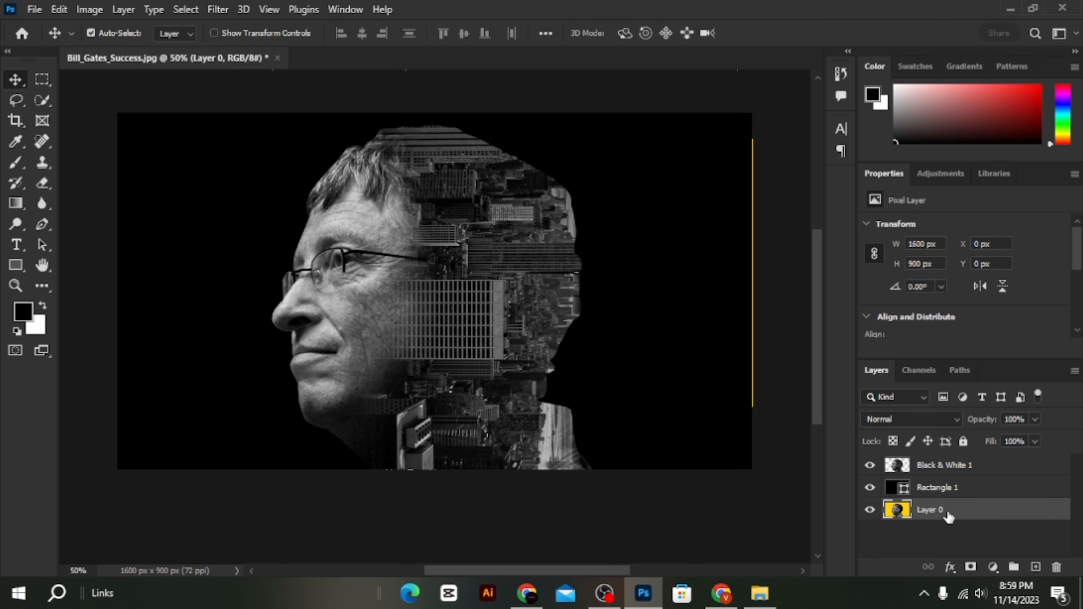
key("Delete")
- Shift the black rectangle about 7 px right and 2 px down, and move the head to the right on the canvas
left_click_drag(682, 326, 688, 323)
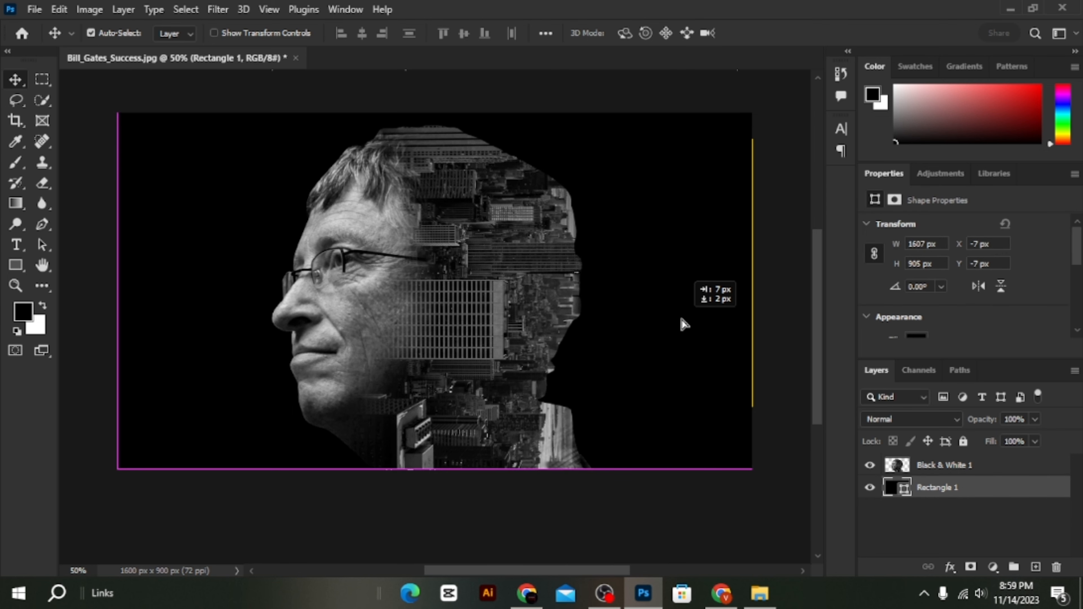
left_click_drag(433, 298, 503, 297)
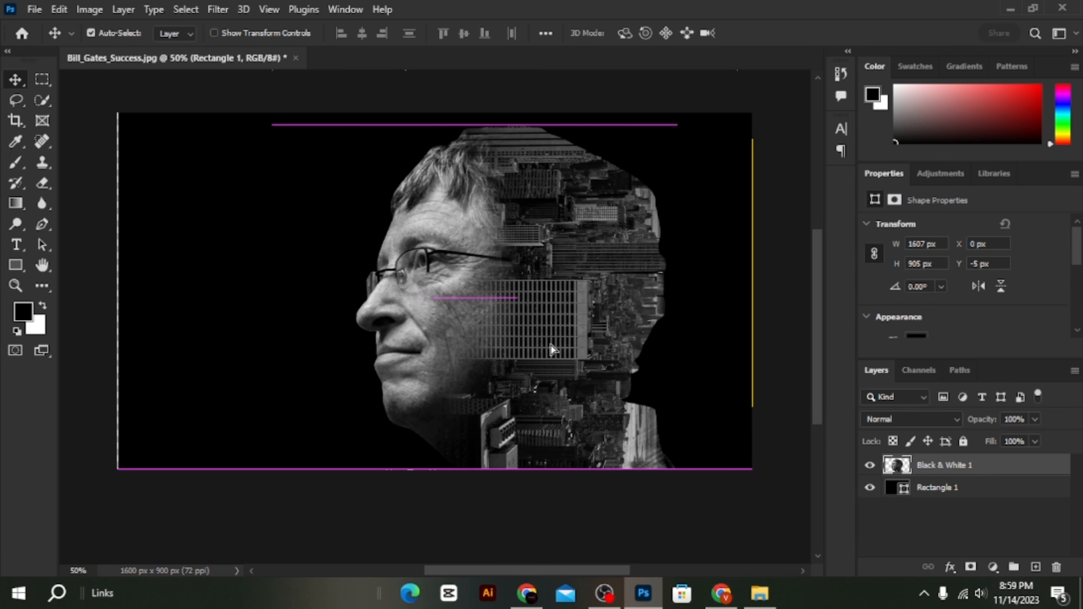
- Enlarge the black background rectangle to about 1631 × 919 px, extending it past the canvas's left edge
left_click(725, 368)
key("ctrl+t")
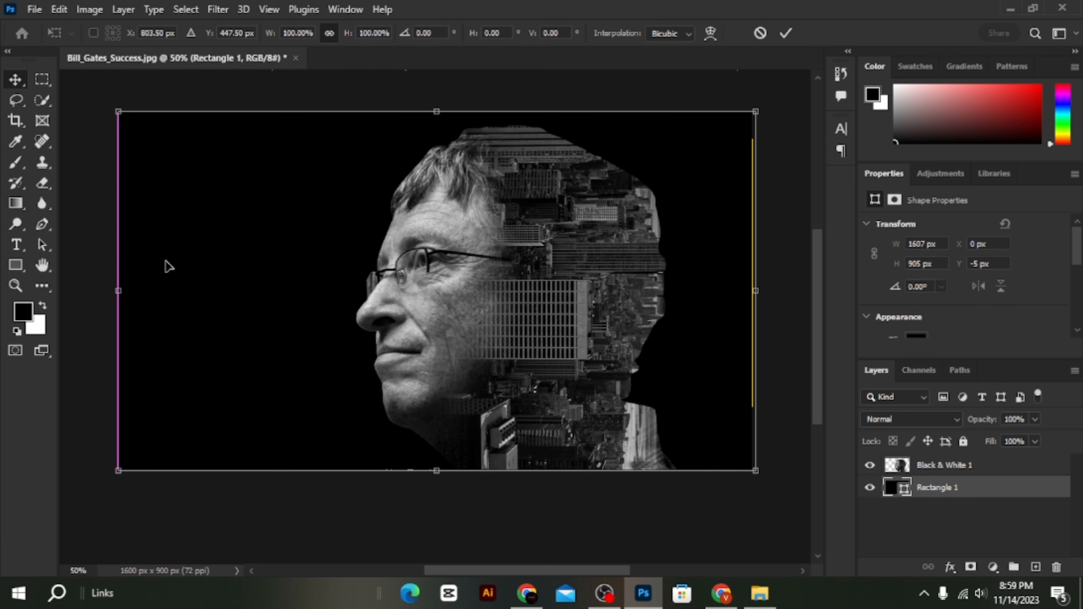
left_click_drag(119, 285, 105, 286)
key("Return")
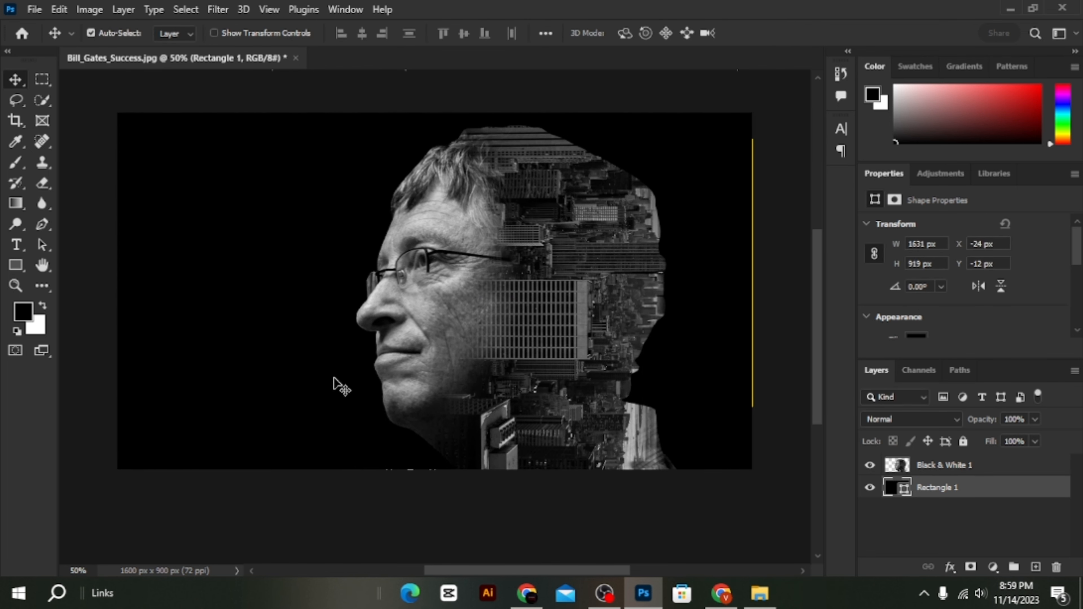
left_click(912, 466)
left_click(932, 488, "shift")
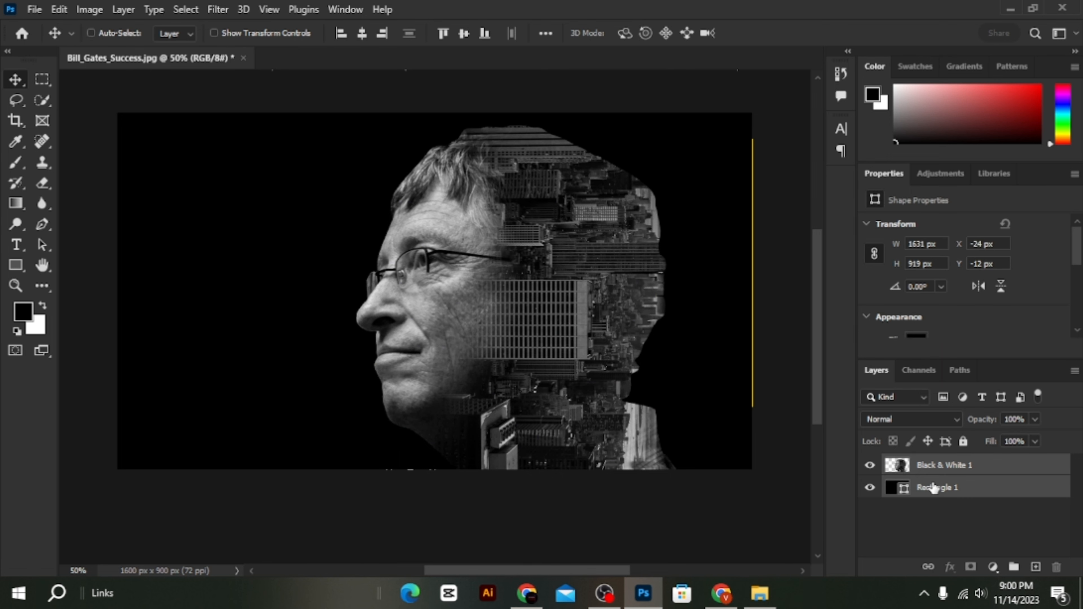
right_click(933, 488)
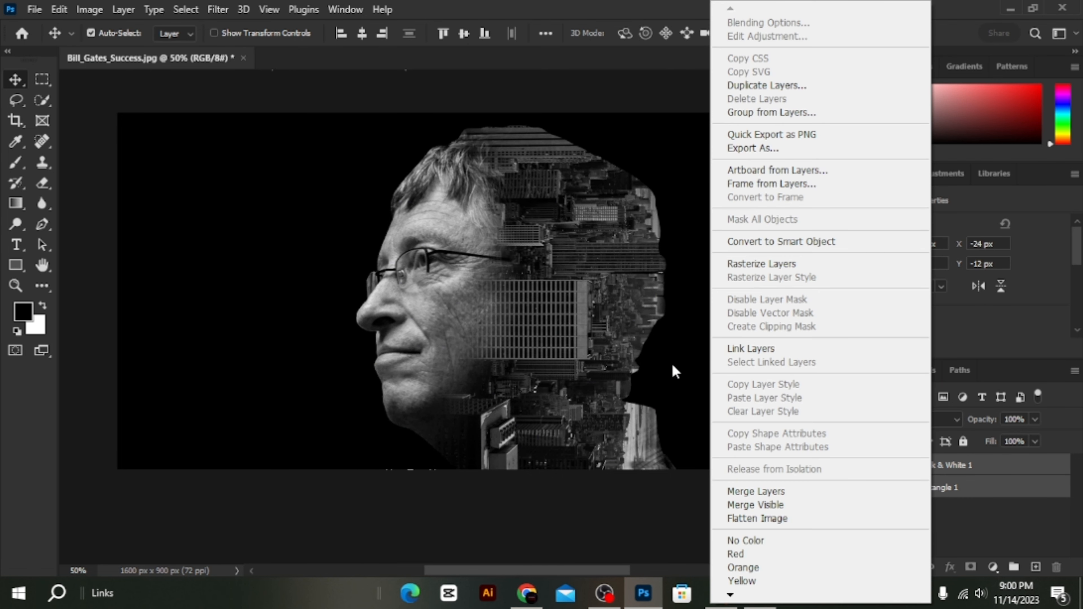
left_click(584, 328)
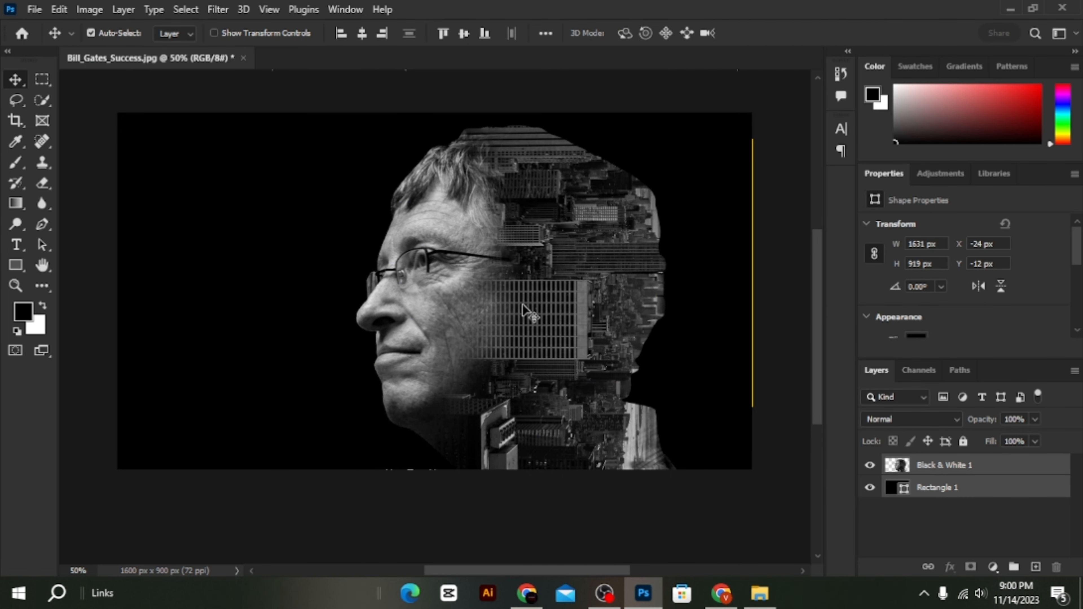
- Move the head farther right, to about X 755 px and Y 15 px
left_click(918, 469)
left_click_drag(554, 336, 614, 333)
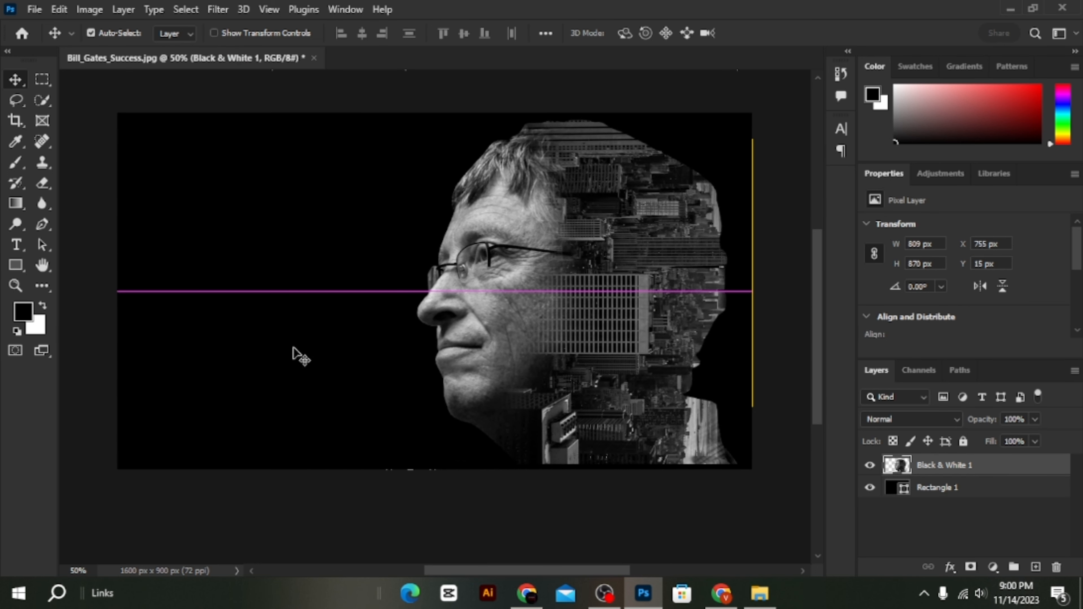
- Add a text box in the empty black area with the quote "Don't compare yourself with anyone in this world..." in white American Captain
left_click(16, 246)
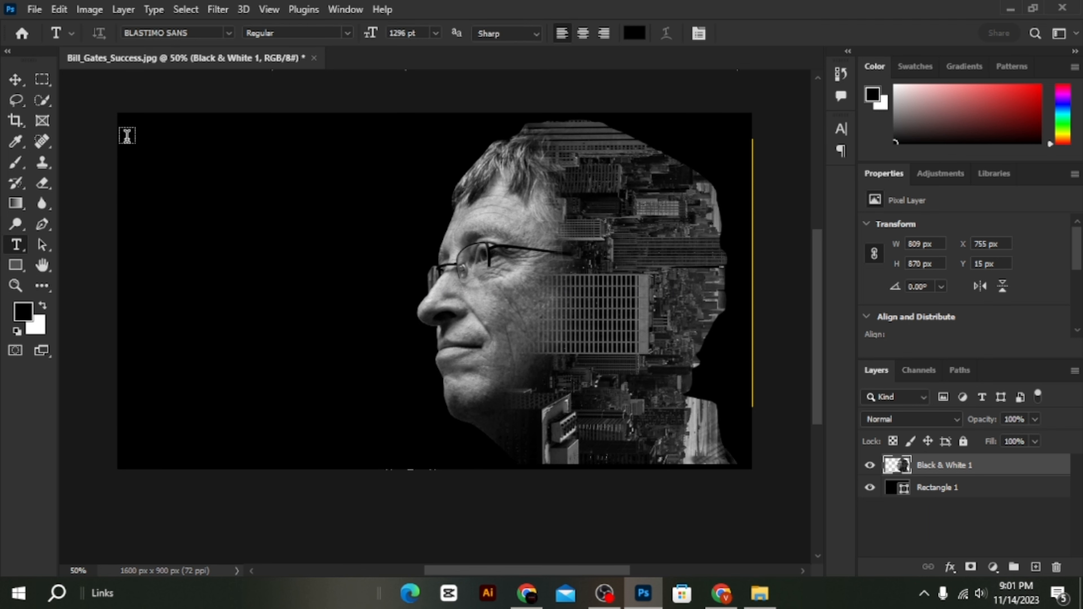
left_click_drag(127, 136, 502, 383)
type("DON'T COMPARE ANYONE IN THIS")
key("ctrl+t")
left_click(746, 152)
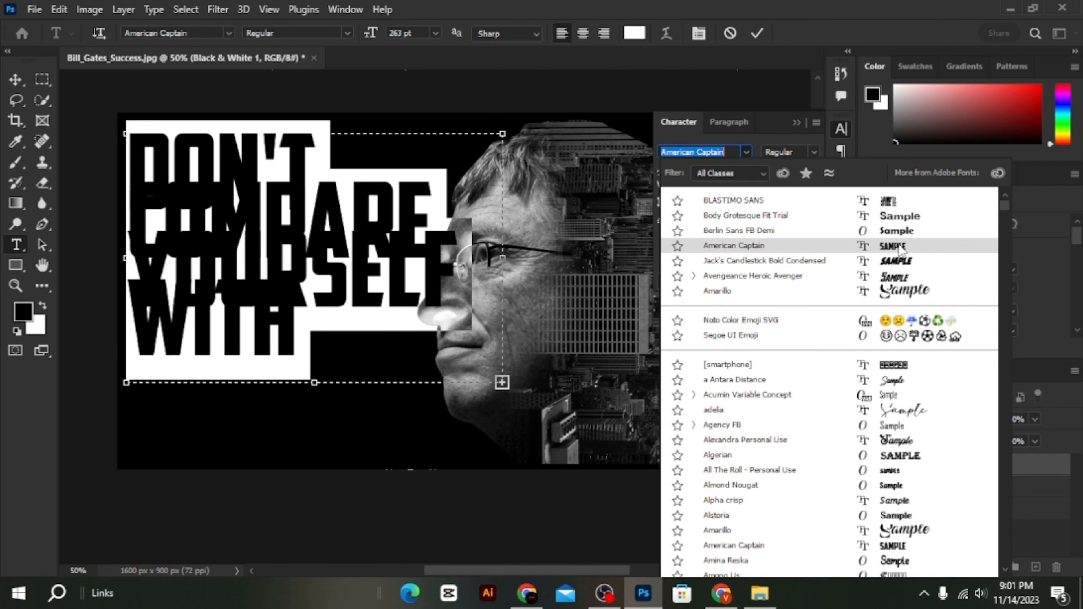
left_click(898, 248)
- Set the quote's font size to 101 pt and its leading to Auto
left_click_drag(666, 172, 565, 182)
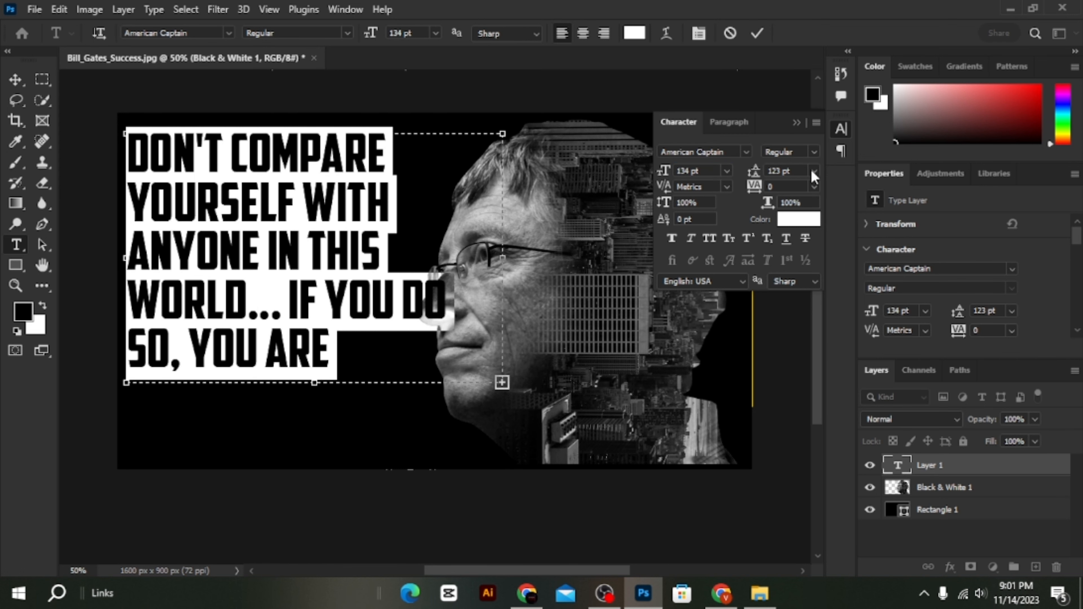
left_click(814, 170)
left_click(802, 186)
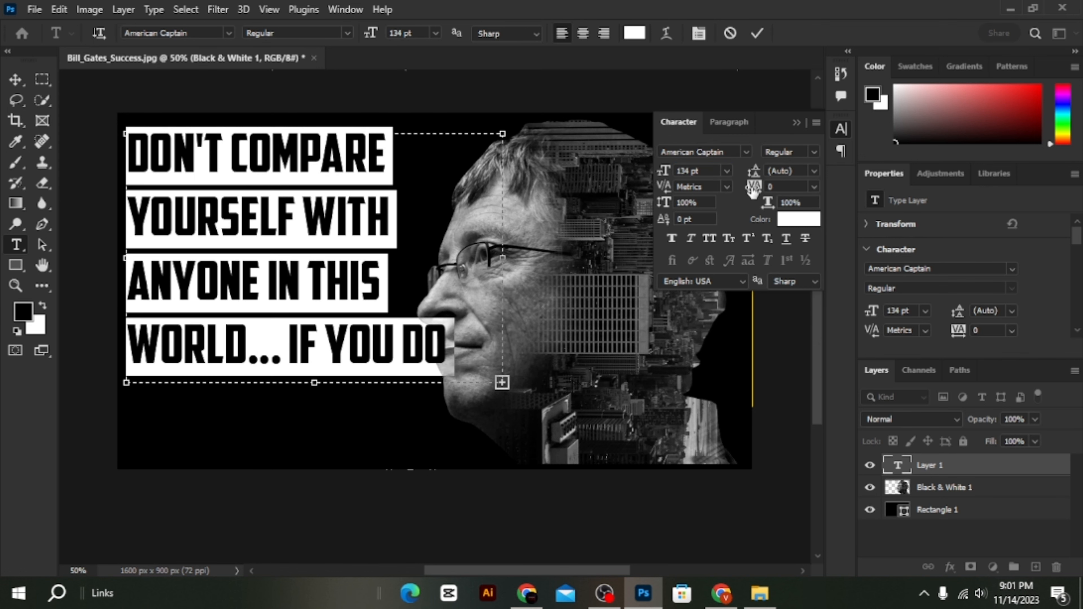
left_click_drag(673, 178, 645, 174)
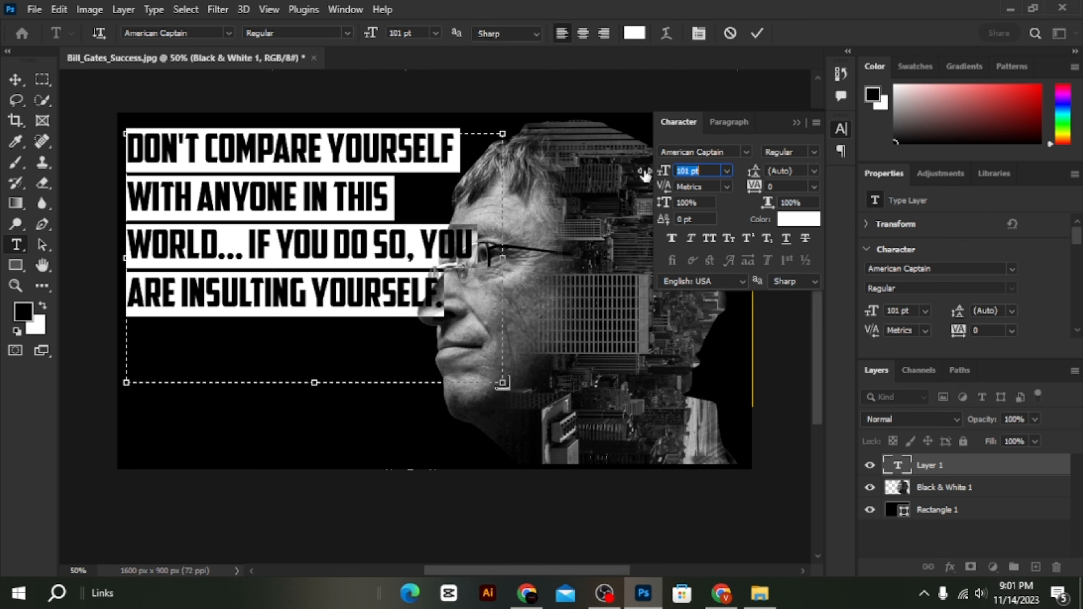
- Keep the quote left-aligned and shorten its text box to end just below the last line
left_click(603, 34)
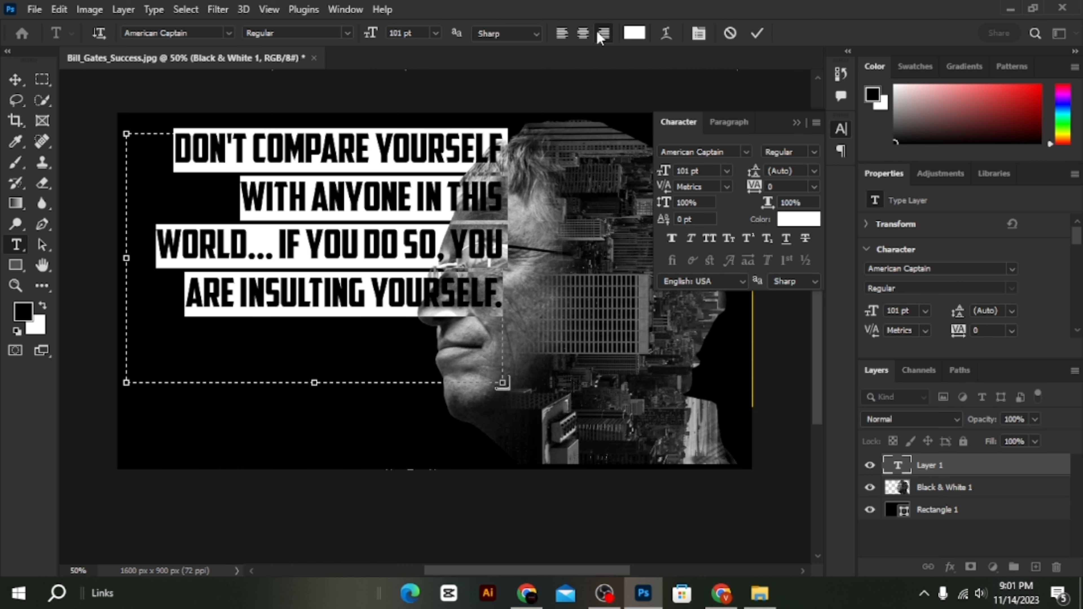
left_click(563, 34)
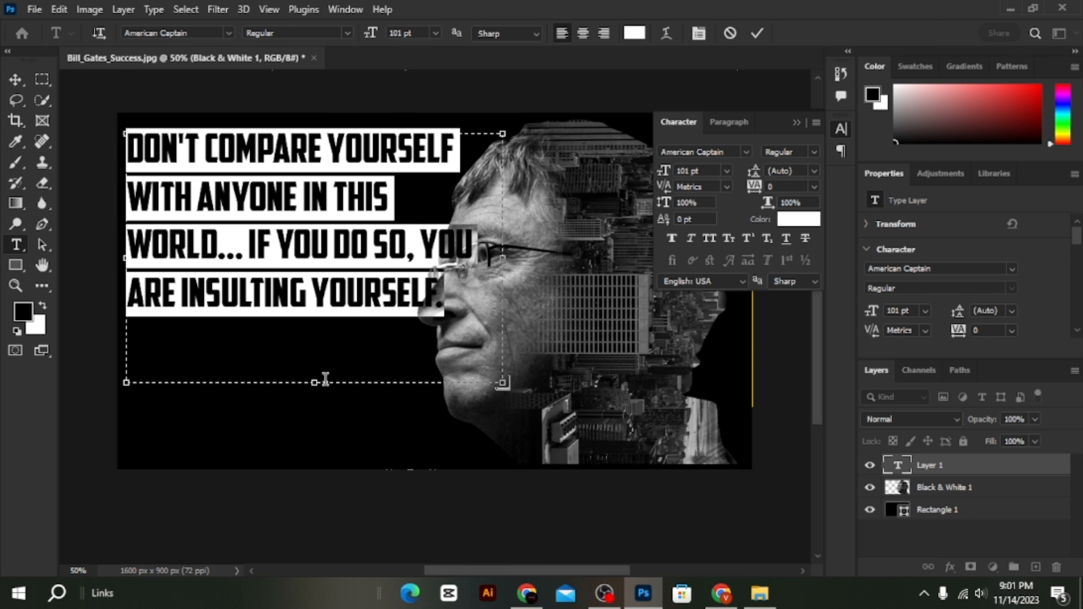
left_click(324, 350)
left_click_drag(314, 382, 315, 327)
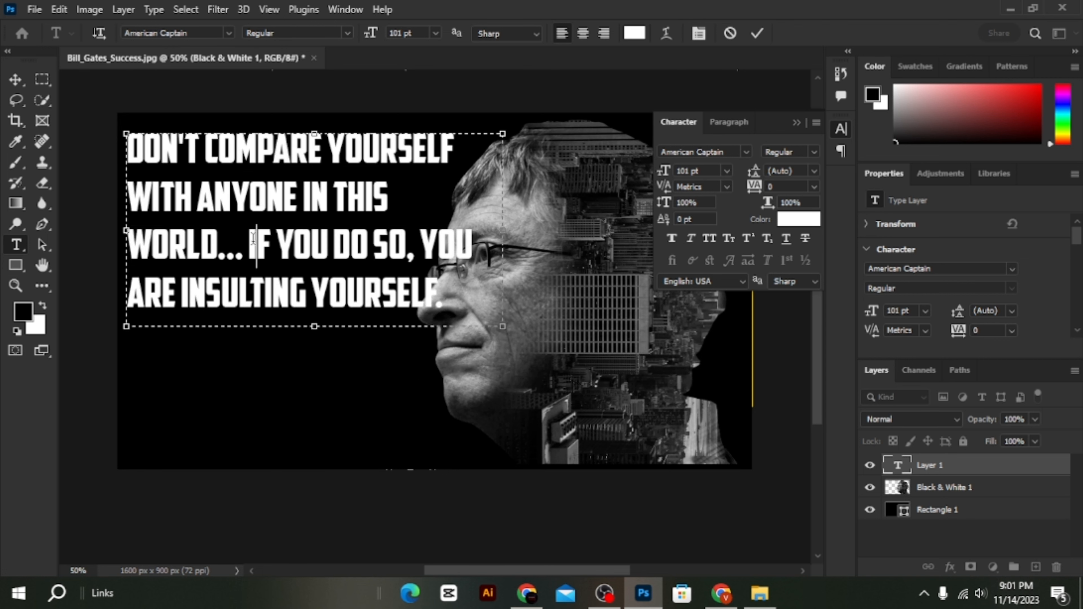
- Colour "If you do so, you are insulting yourself." yellow (ffff00) and reposition the quote block
left_click_drag(285, 245, 445, 297)
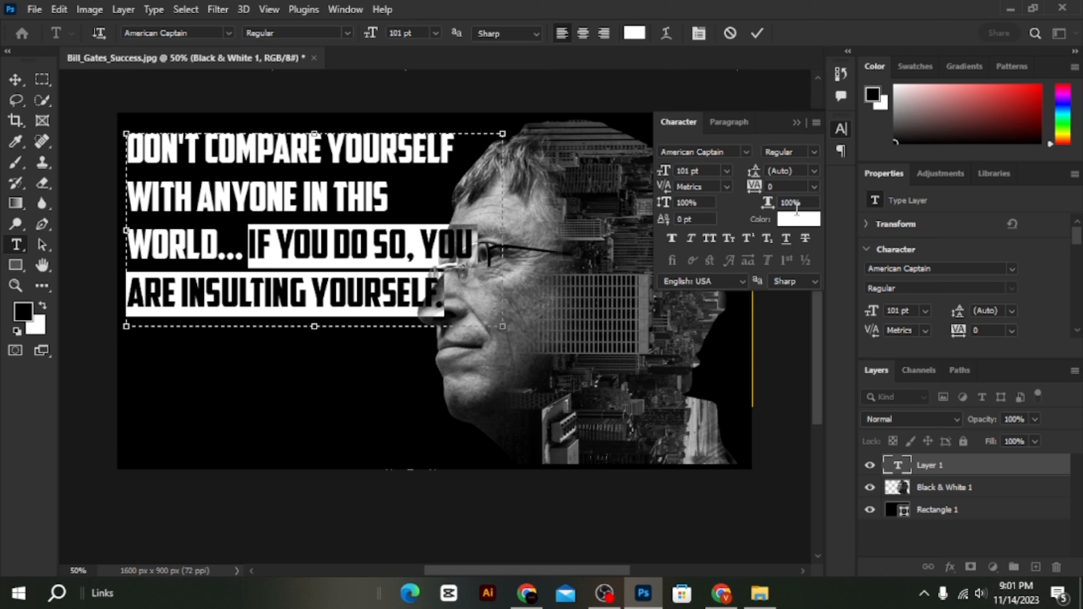
left_click(798, 218)
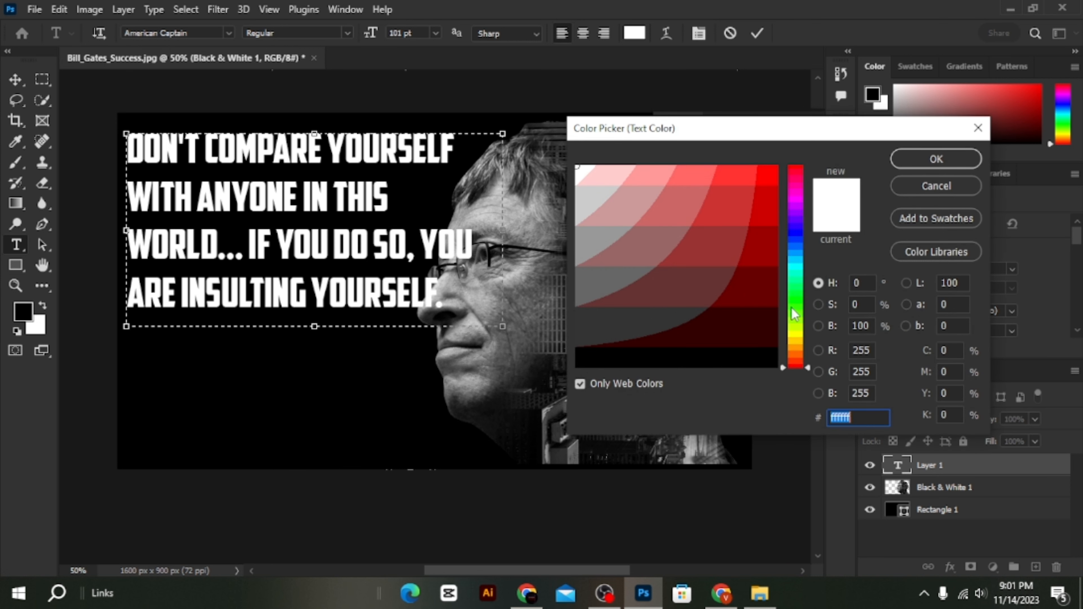
left_click_drag(762, 210, 802, 332)
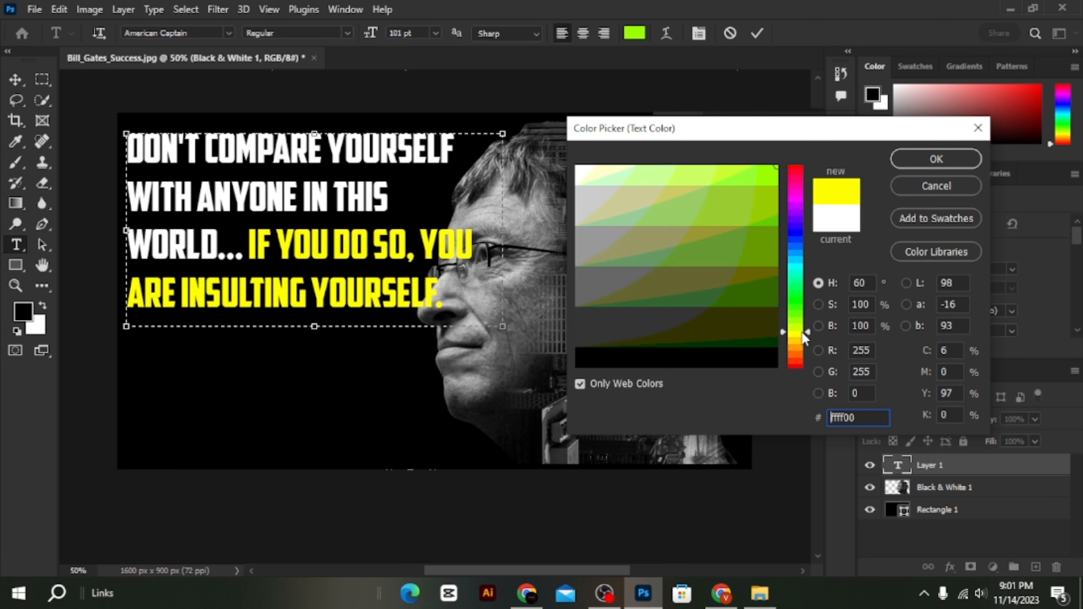
left_click(947, 162)
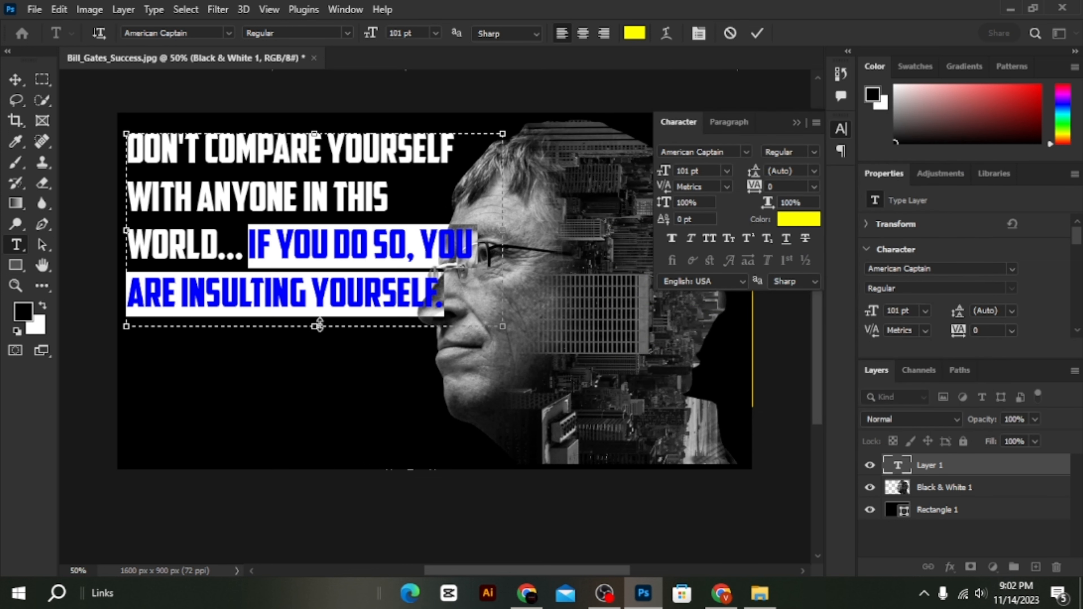
left_click(16, 80)
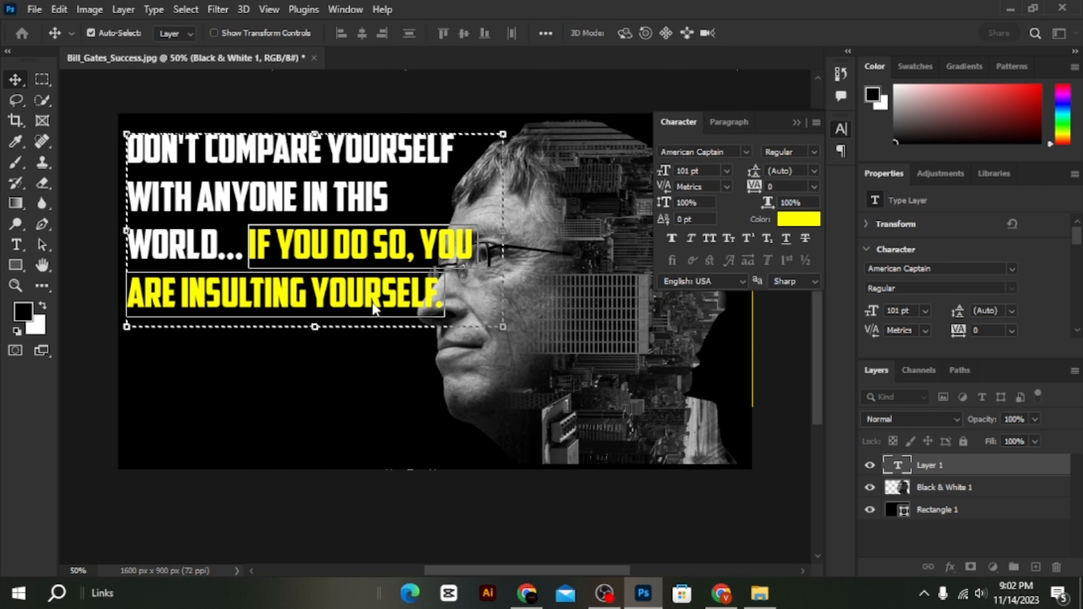
left_click_drag(358, 262, 369, 331)
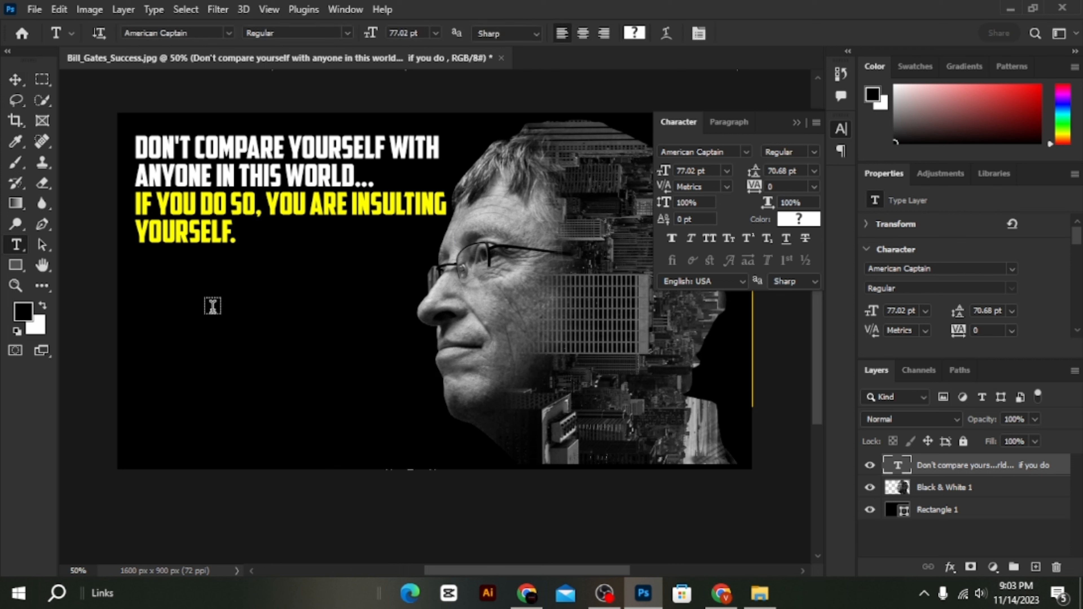
- Add "- Bill Gates" as separate white text and place it near the canvas's lower edge, beneath the chin
left_click(212, 305)
key("ctrl+v")
key("ctrl+a")
left_click(795, 219)
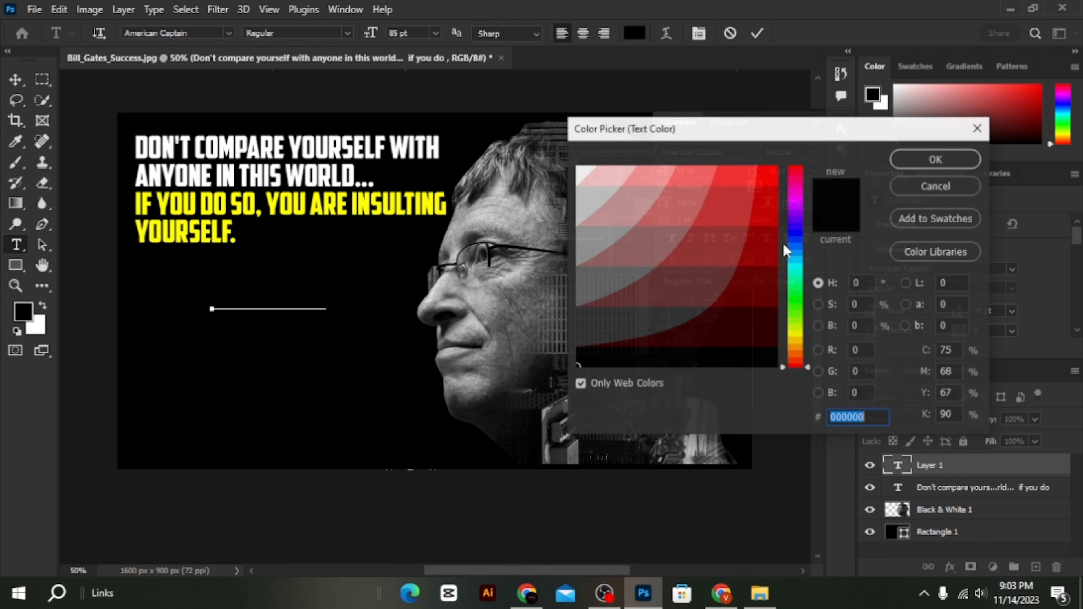
left_click(602, 171)
left_click(935, 159)
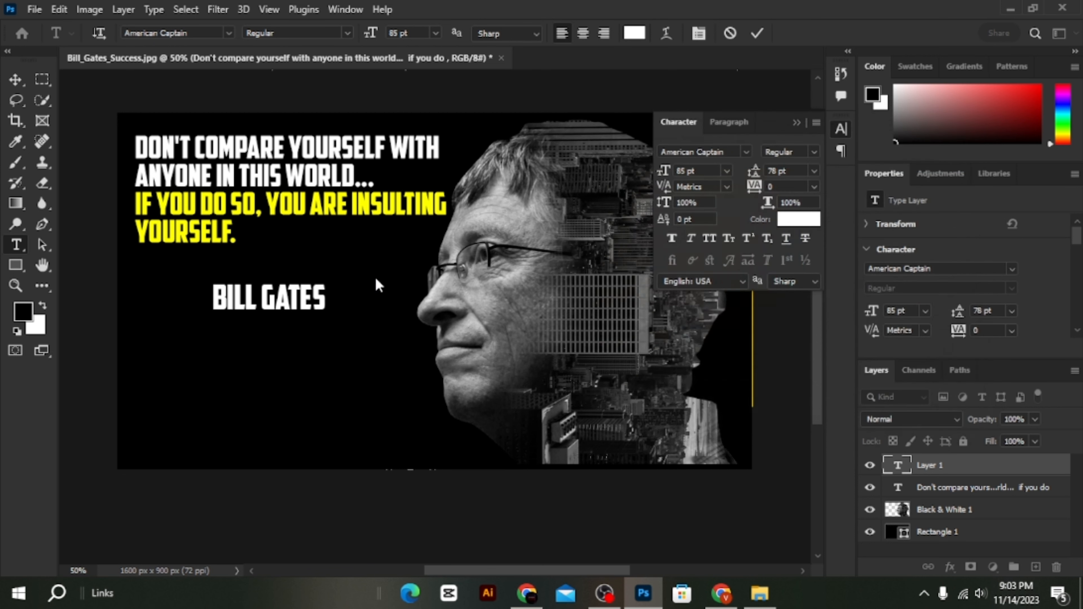
left_click(212, 299)
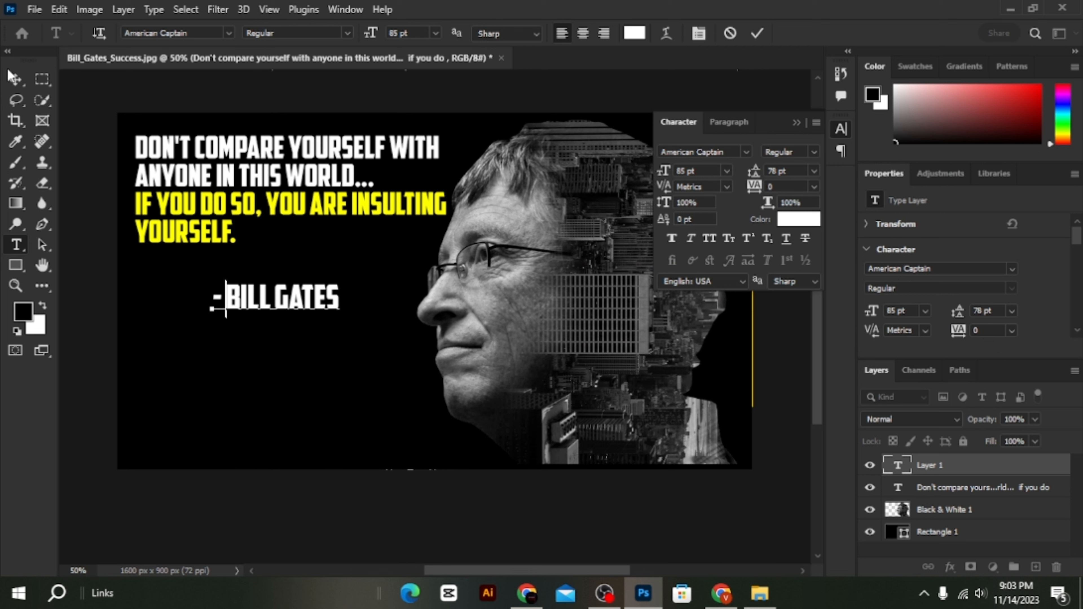
left_click(15, 78)
left_click_drag(322, 307, 427, 440)
- Narrow the quote's text box with a line break before "anyone", and fit its height to the text
left_click(220, 194)
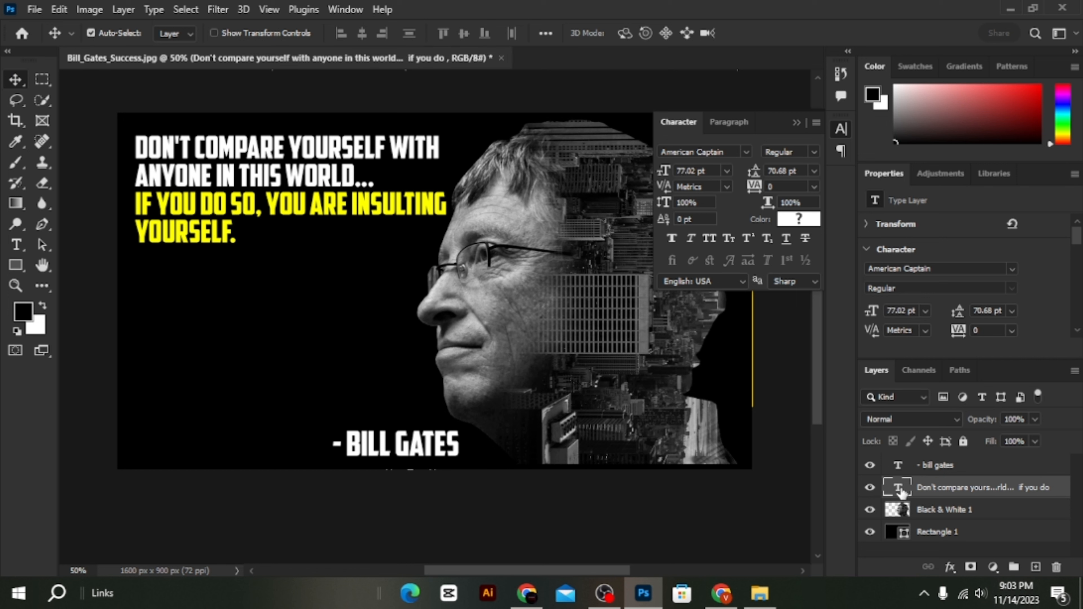
left_click_drag(306, 312, 299, 455)
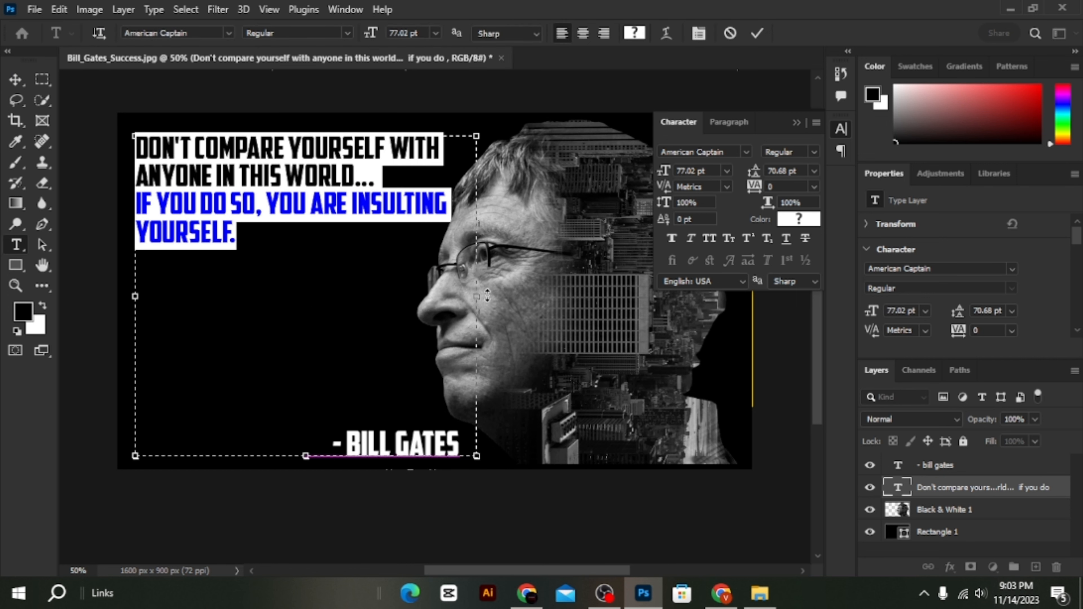
left_click_drag(476, 295, 376, 290)
left_click(293, 170)
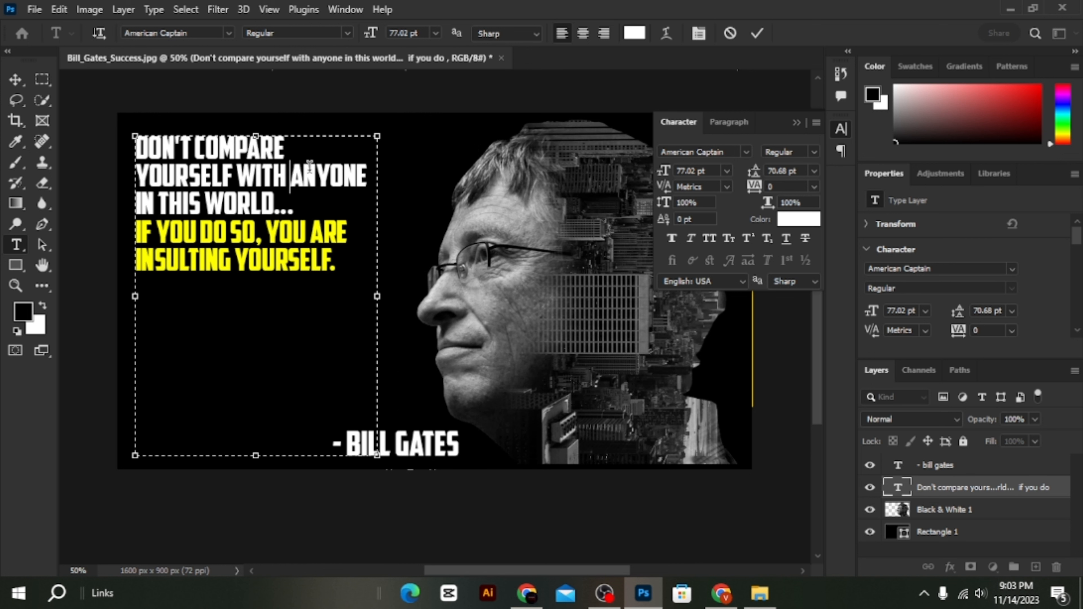
key("Return")
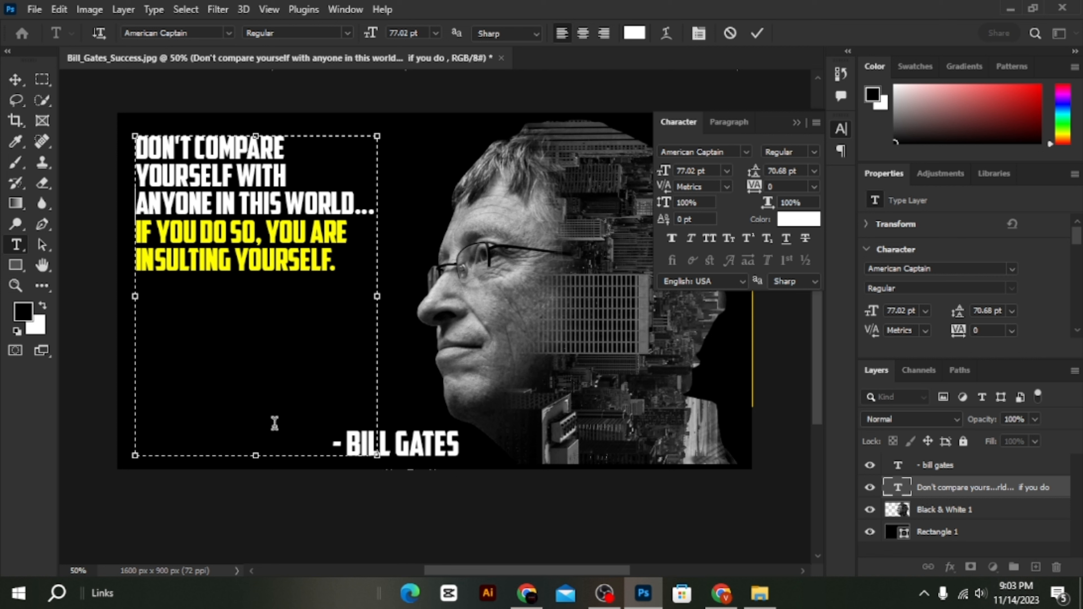
left_click_drag(252, 455, 244, 275)
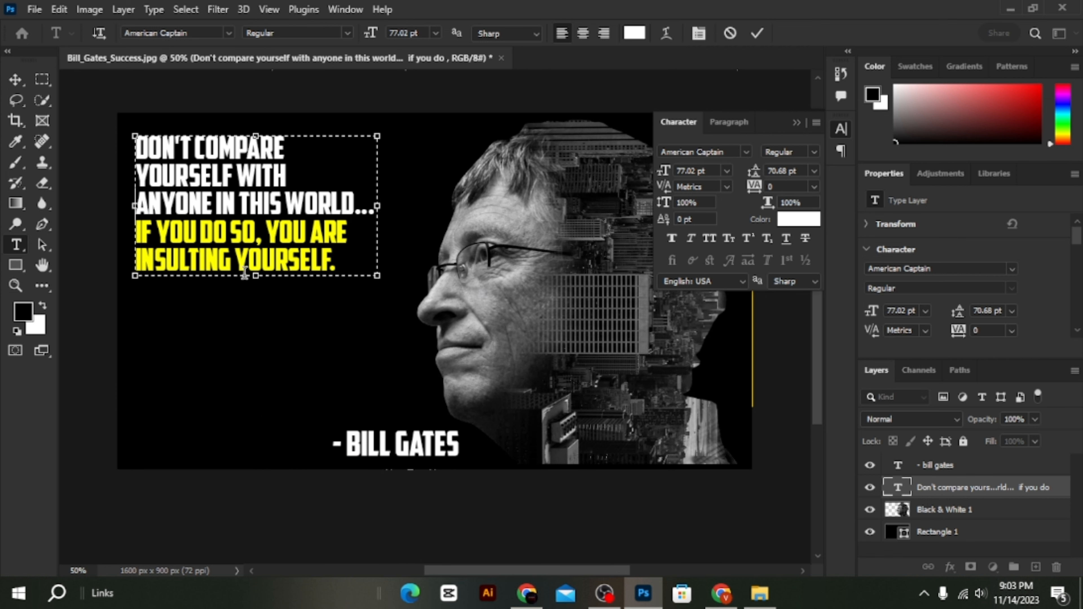
- Scale the quote block to about 140.7% and move it down to the middle of the black area
left_click(15, 79)
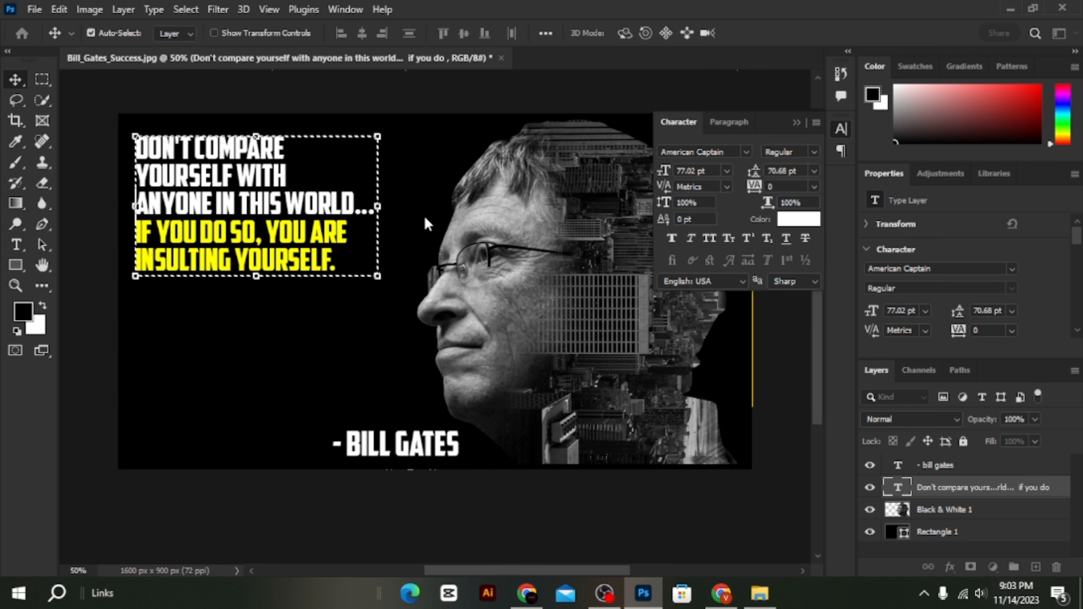
key("ctrl+t")
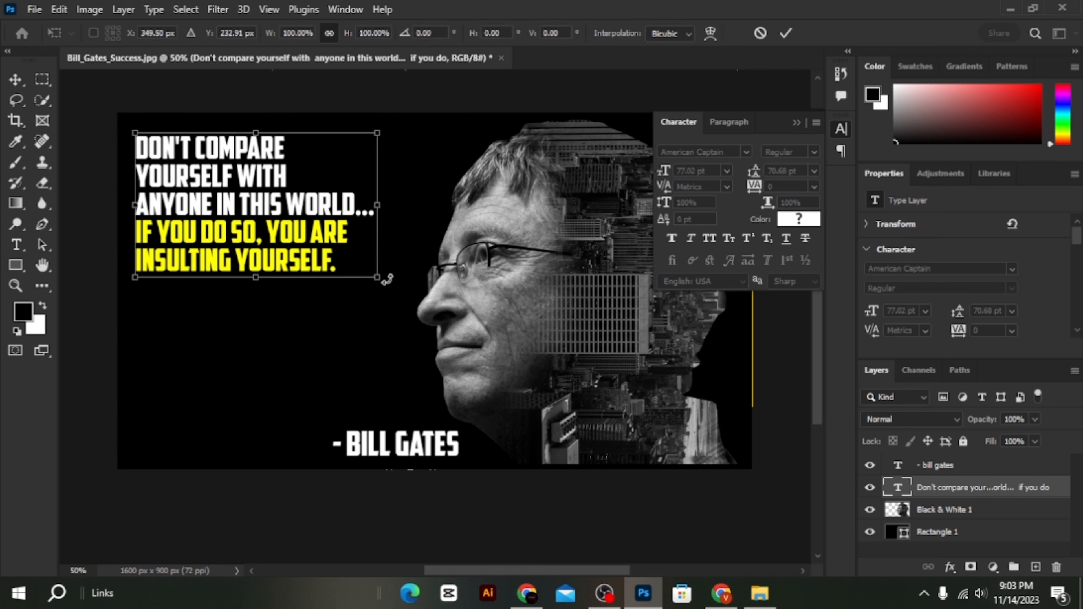
left_click_drag(388, 287, 452, 325)
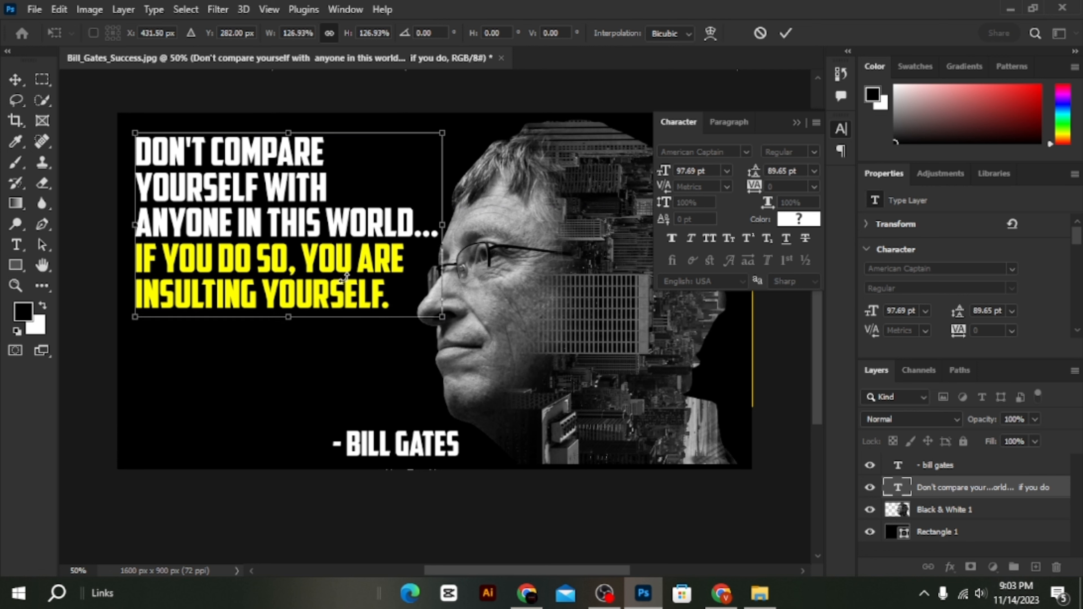
left_click_drag(346, 283, 335, 313)
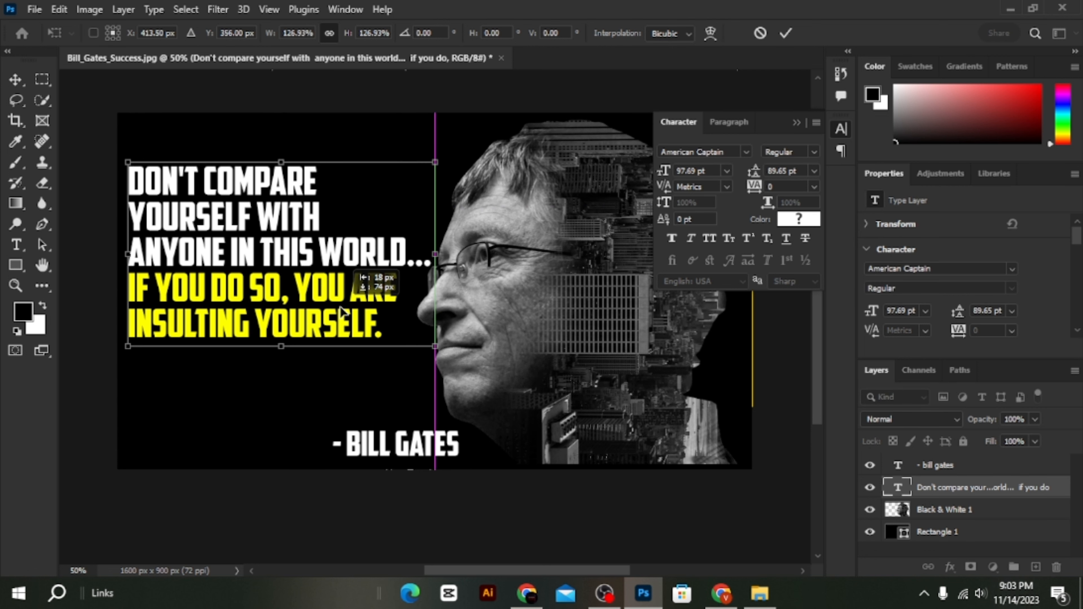
left_click_drag(434, 347, 468, 366)
left_click_drag(333, 299, 335, 307)
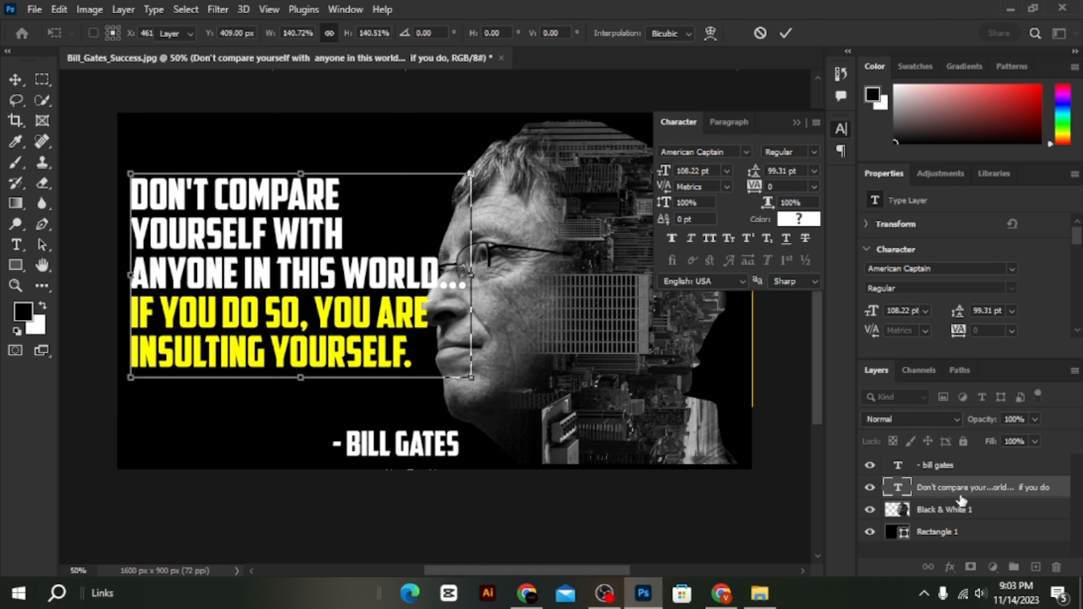
key("Return")
- Place the quote layer beneath the head layer and align "- Bill Gates" with the quote's left edge
left_click_drag(958, 495, 955, 515)
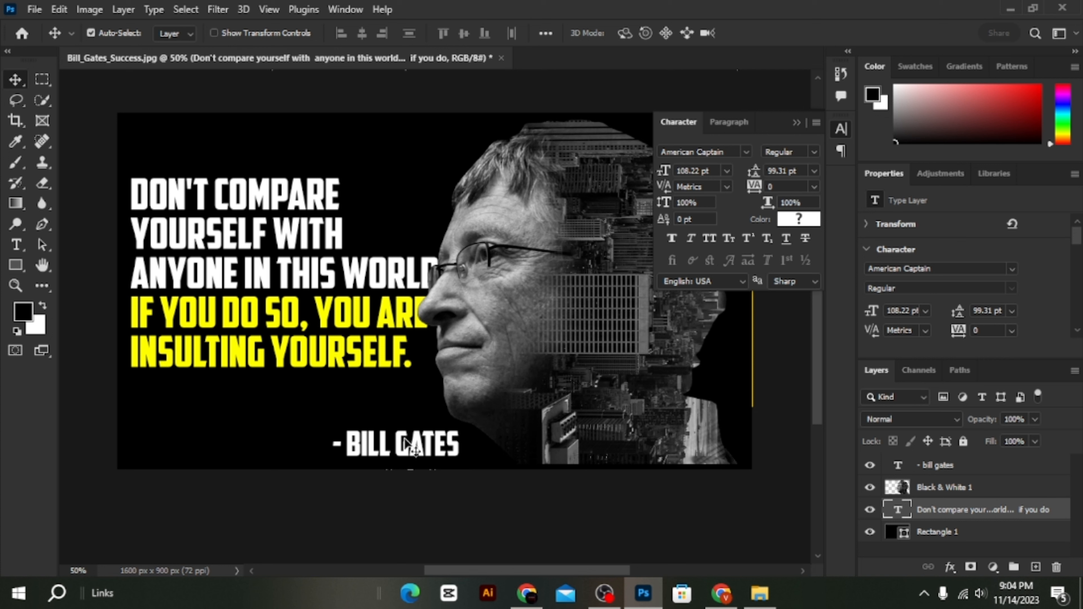
left_click_drag(407, 443, 200, 448)
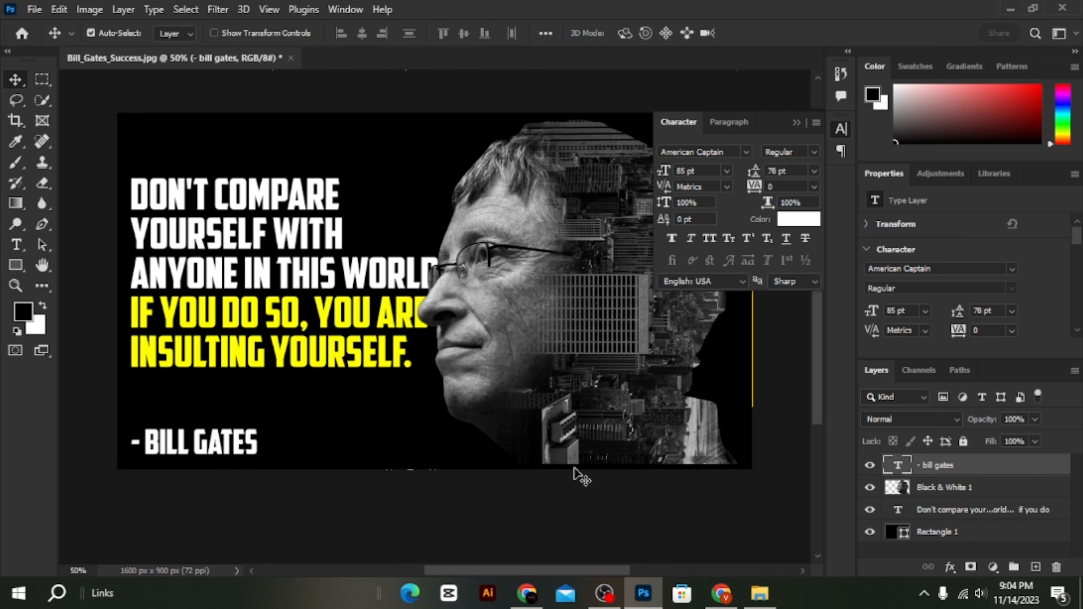
left_click(795, 123)
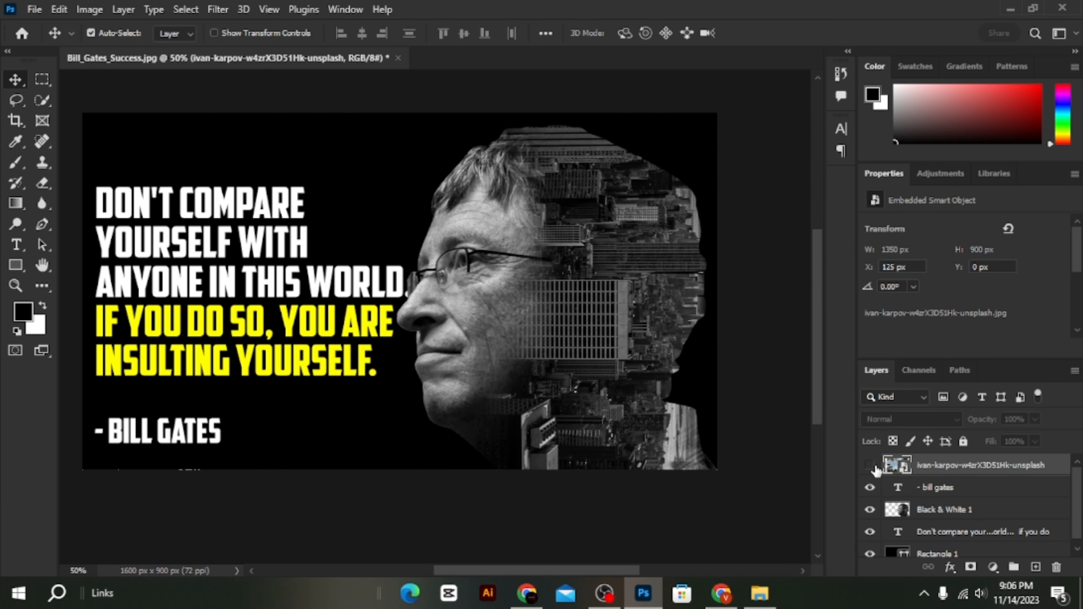
- Show the skyscraper photo layer directly above the black rectangle and scale it to 1600 × 1067 px to cover the canvas width
left_click(870, 464)
left_click_drag(944, 465, 951, 535)
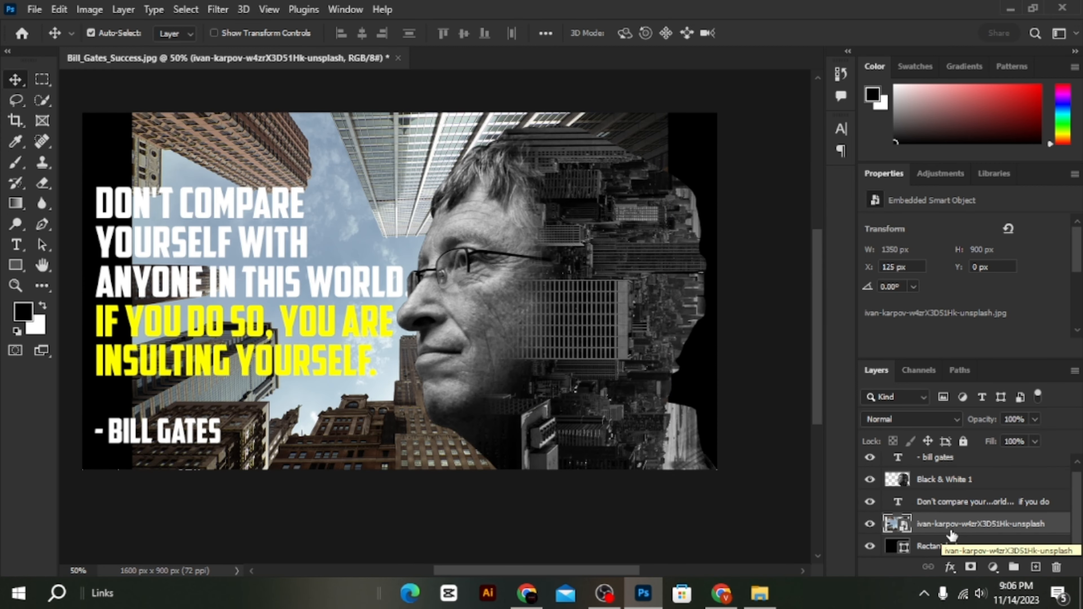
key("ctrl+t")
left_click_drag(598, 349, 548, 347)
left_click_drag(618, 285, 717, 307)
key("Return")
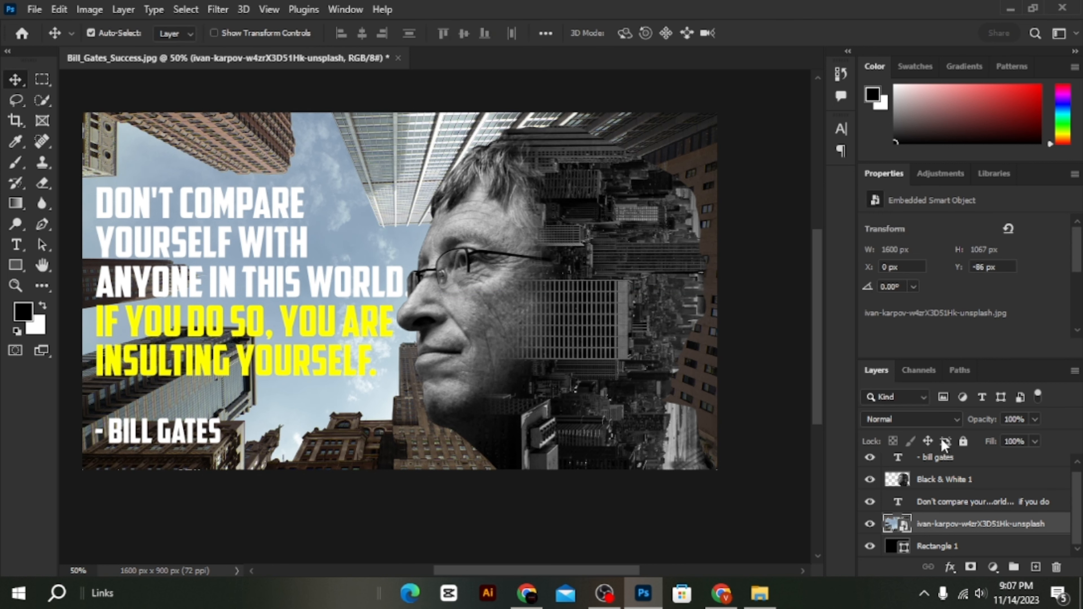
- Set the skyscraper photo layer's fill opacity to 16% and its opacity to 72% in its blending options
double_click(1073, 523)
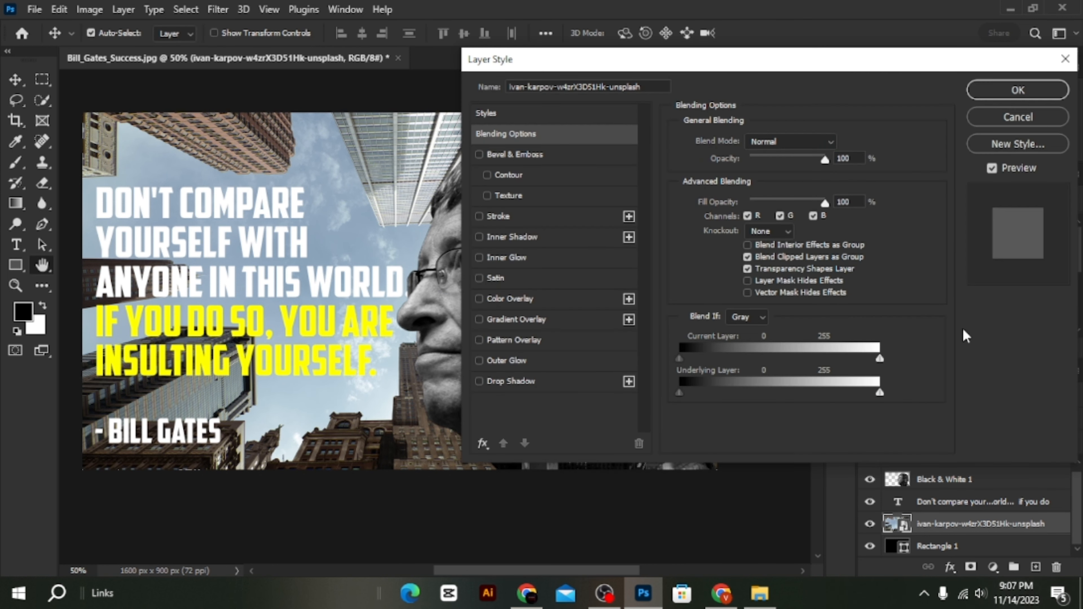
left_click_drag(823, 203, 765, 220)
left_click_drag(807, 164, 804, 164)
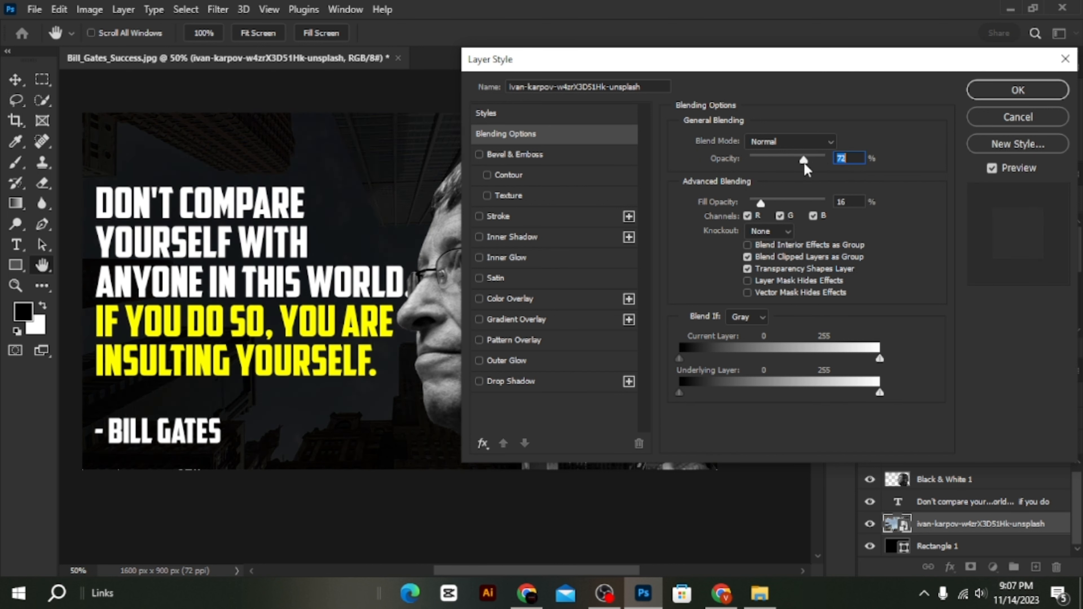
left_click(1000, 98)
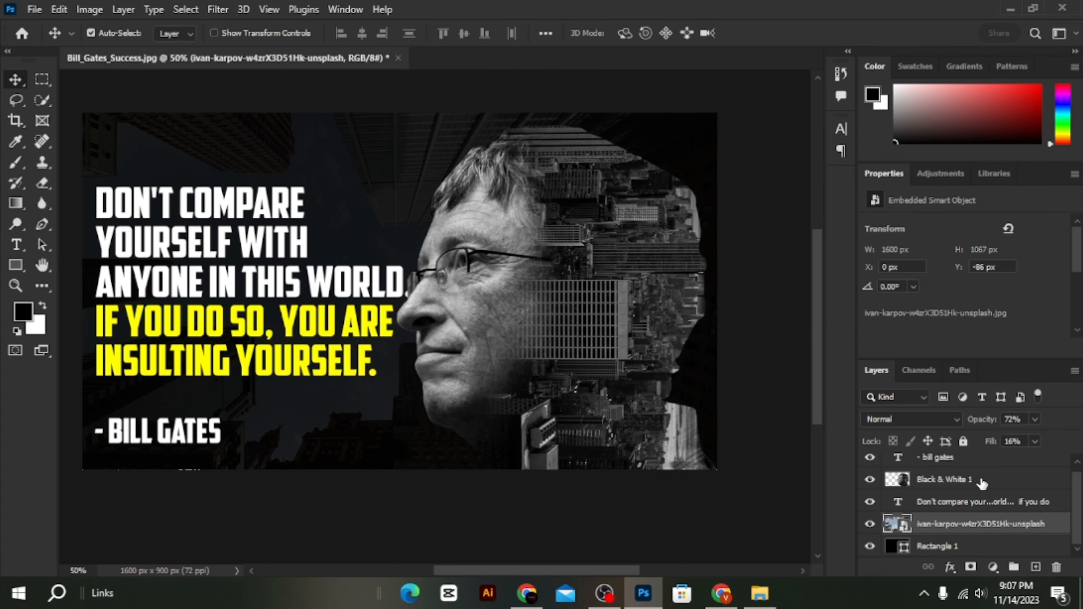
- Add a white drop shadow to the Black & White 1 layer with 100% opacity, 0 px distance and 21 px size
left_click(984, 482)
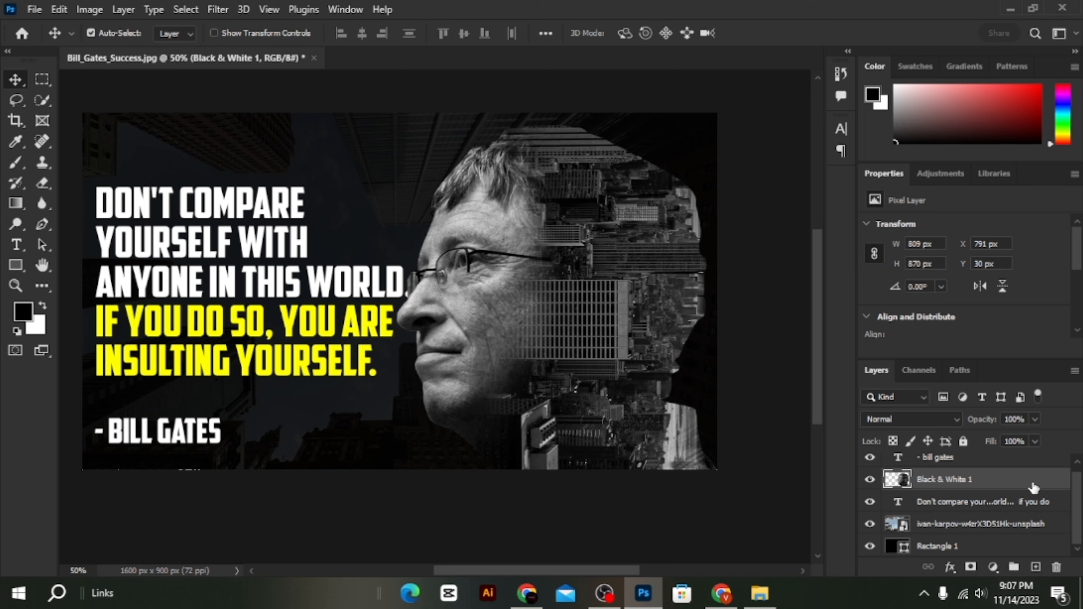
double_click(1033, 486)
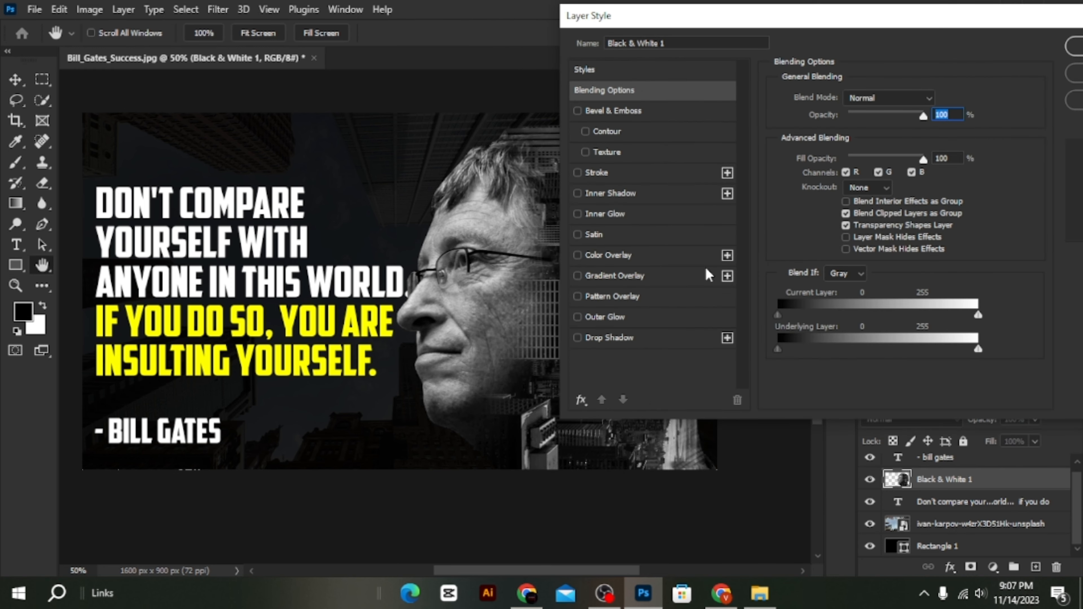
left_click(631, 339)
left_click_drag(828, 22, 323, 252)
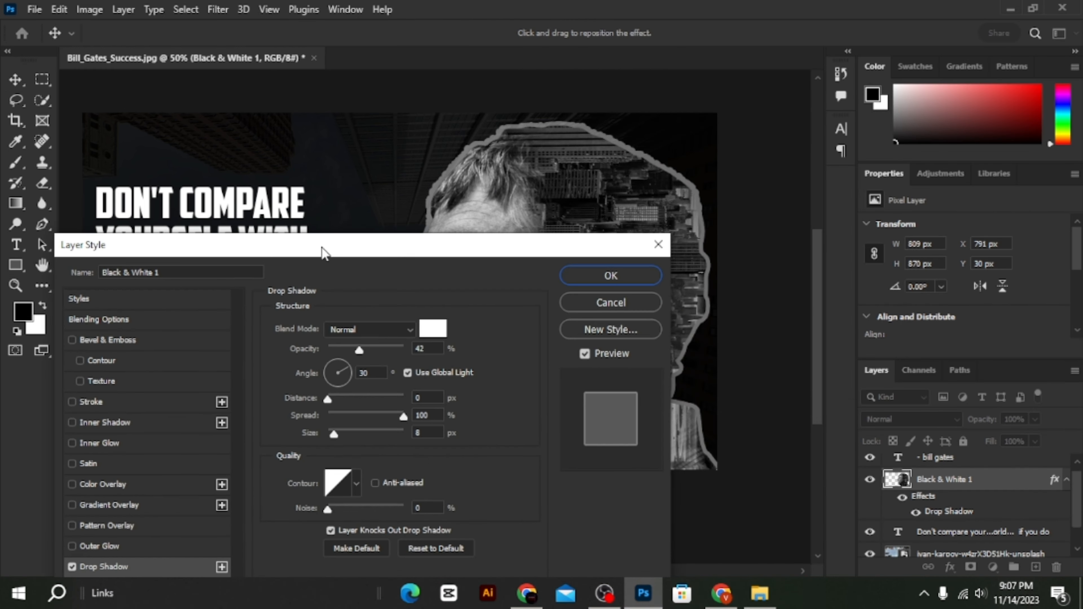
left_click_drag(369, 354, 406, 351)
left_click_drag(327, 399, 273, 396)
mouse_move(333, 434)
left_mouse_down()
mouse_move(368, 432)
mouse_move(339, 433)
left_mouse_up()
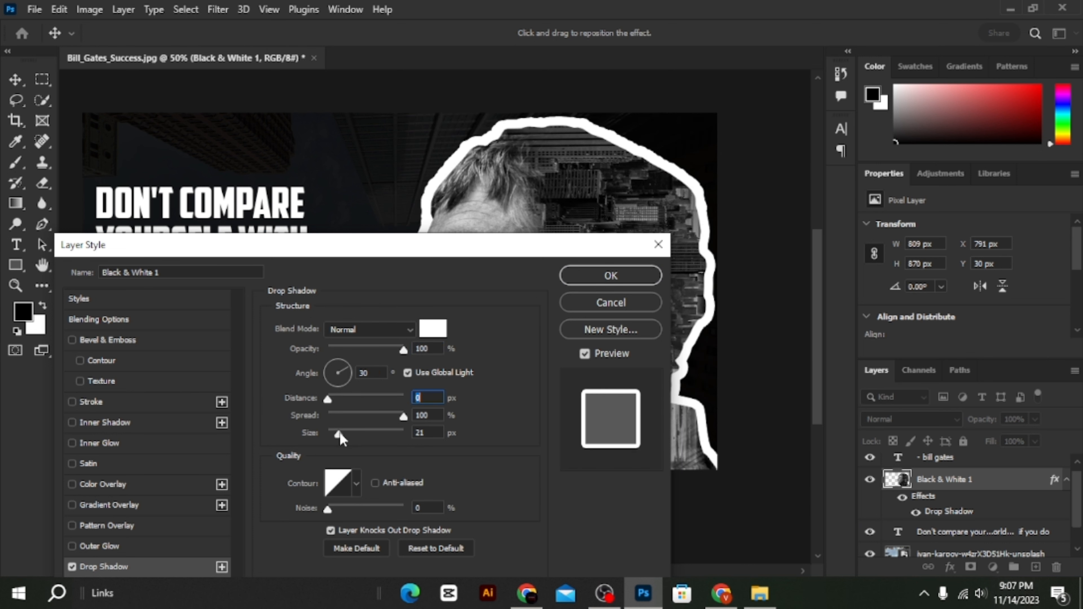
- Soften the drop shadow into a glow with 0% spread and 40 px size
left_click_drag(403, 416, 356, 442)
mouse_move(331, 514)
left_mouse_down()
mouse_move(361, 511)
mouse_move(327, 515)
left_mouse_up()
left_click_drag(357, 439, 343, 439)
left_click_drag(414, 252, 475, 326)
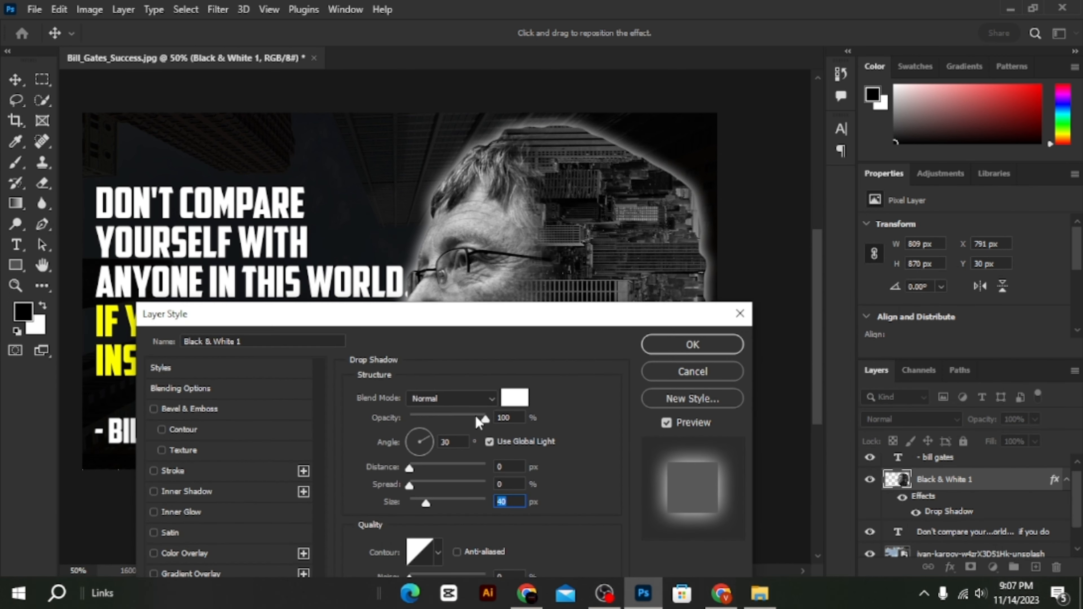
- Set the shadow's angle to -162°, distance to 32 px and size to 224 px, reduce its opacity to a faint level, and apply it
left_click_drag(421, 450, 451, 468)
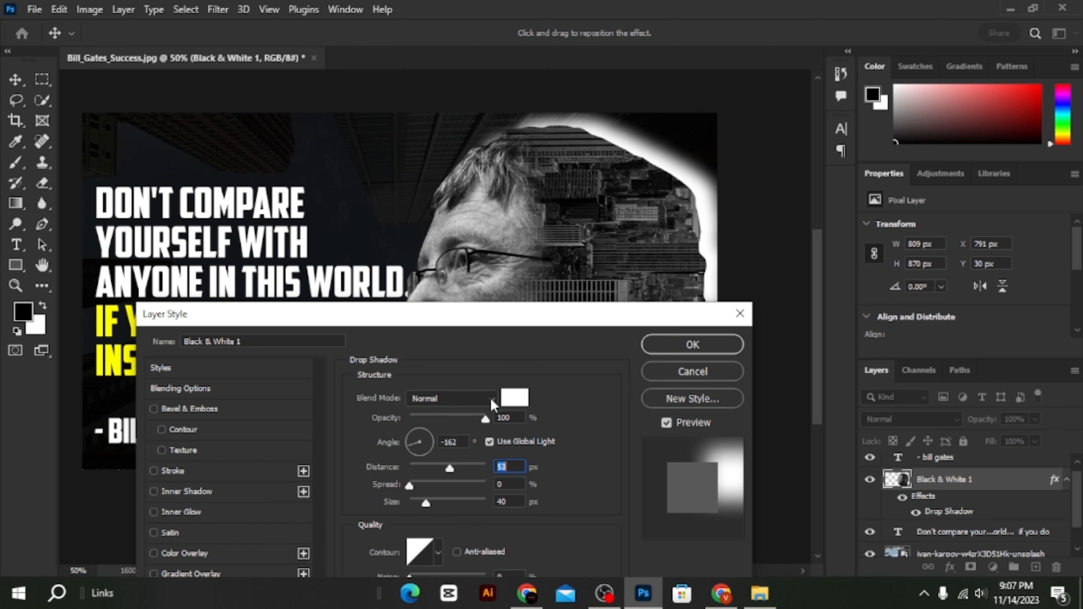
left_click_drag(545, 310, 248, 153)
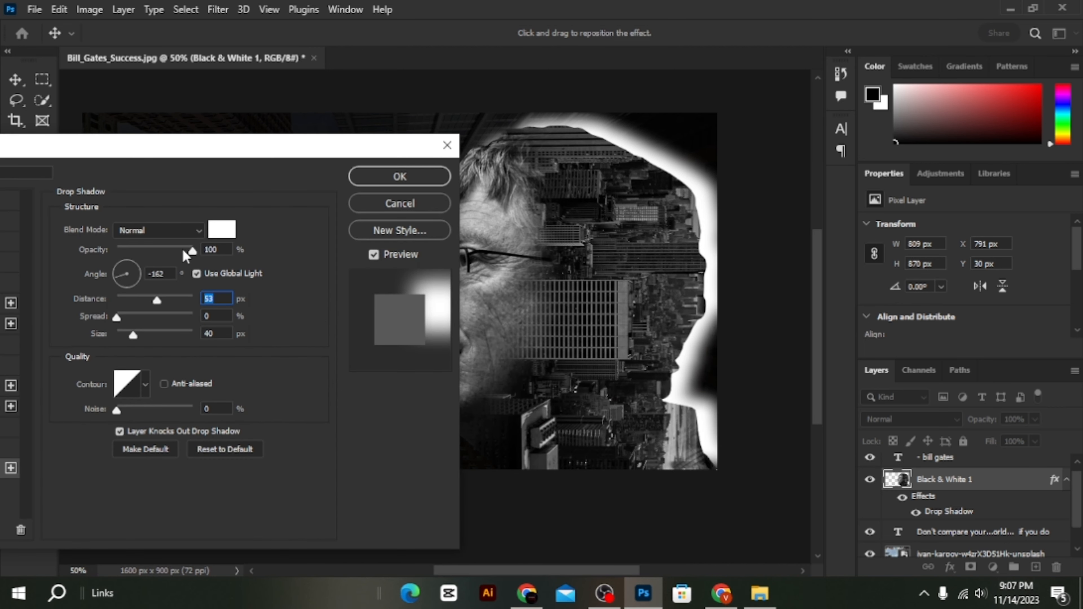
left_click_drag(186, 256, 136, 251)
left_click_drag(163, 304, 187, 336)
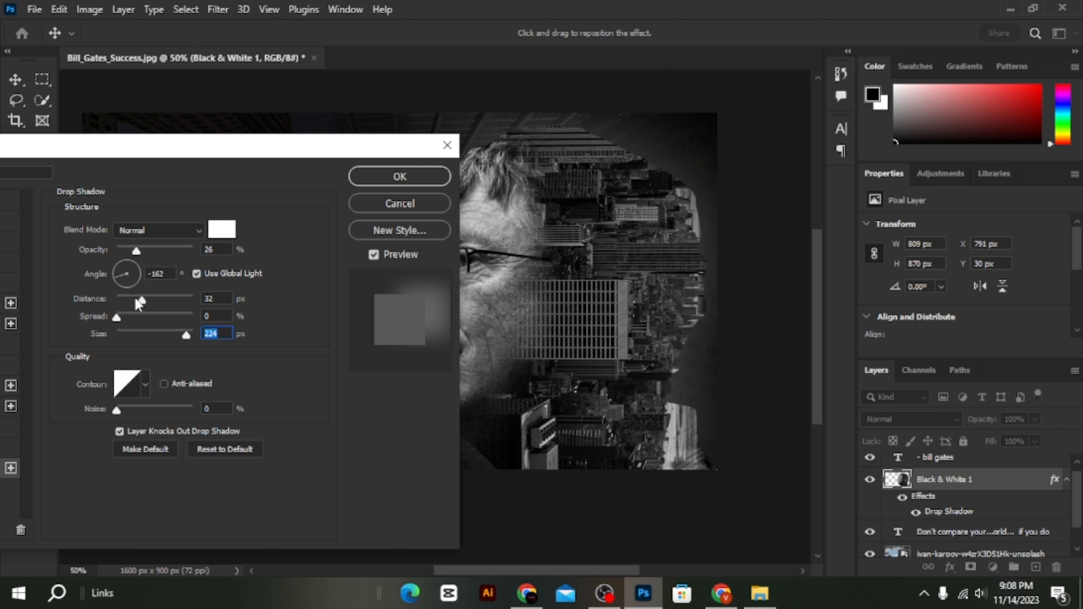
left_click_drag(133, 256, 127, 255)
left_click(375, 184)
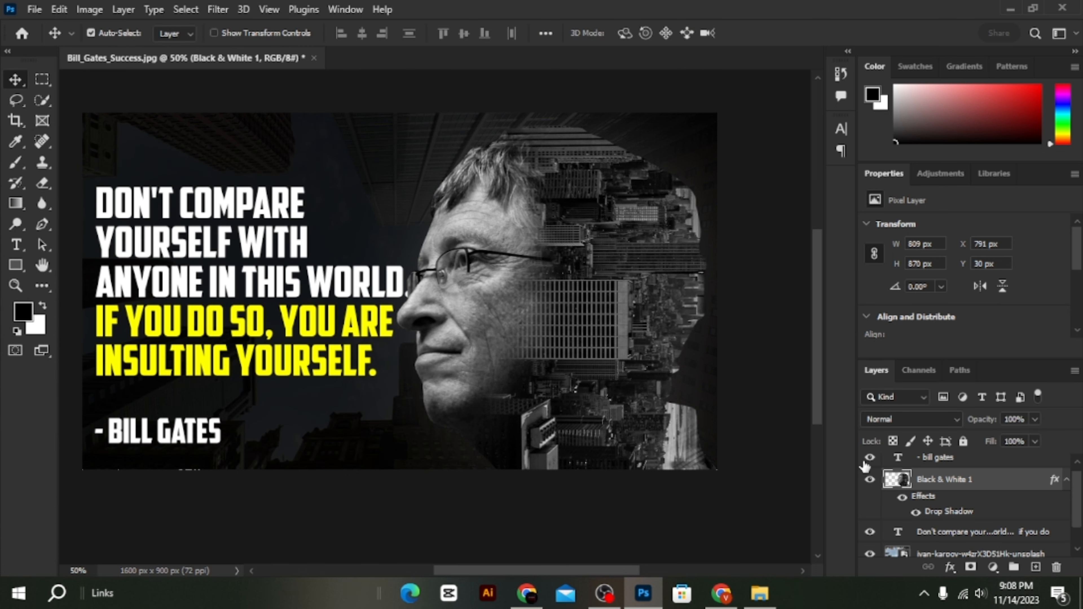
- Select all the poster's layers, merge them into one, and toggle the merged layer's visibility to check it
scroll(939, 493, "up", 1)
left_click(936, 467, "ctrl")
scroll(938, 489, "down", 1)
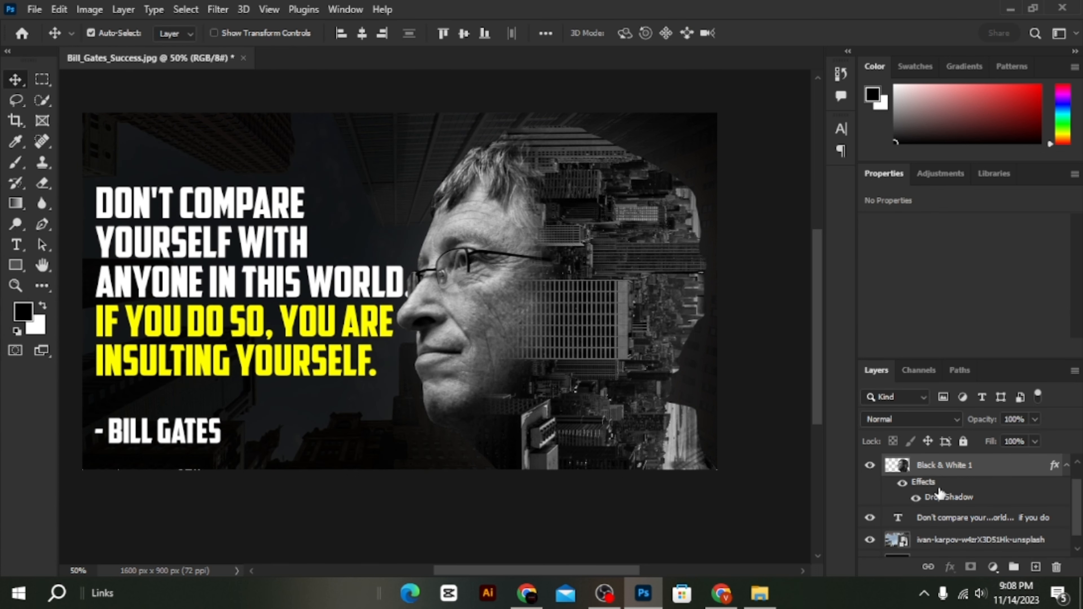
left_click(944, 518, "ctrl")
scroll(944, 520, "down", 1)
left_click(944, 525, "ctrl")
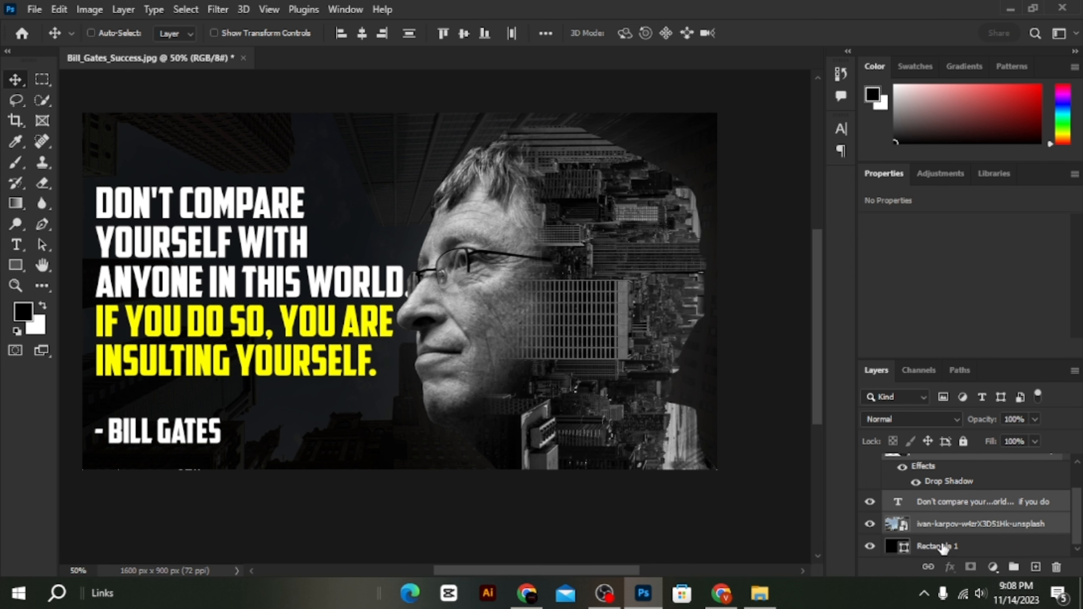
left_click(944, 549, "ctrl")
right_click(939, 516)
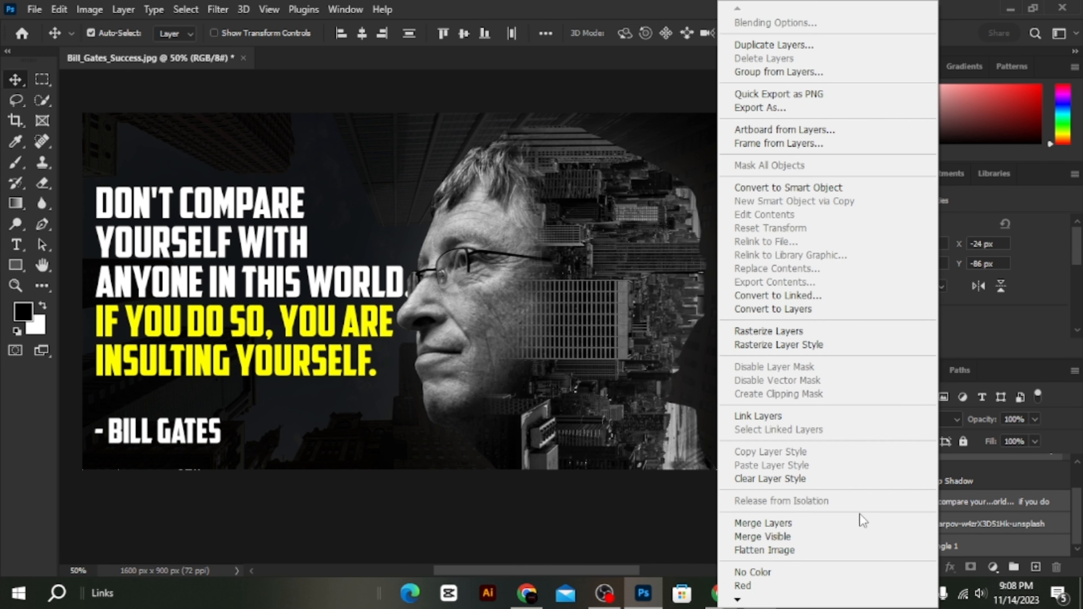
left_click(820, 524)
left_click(868, 465)
left_click(868, 465)
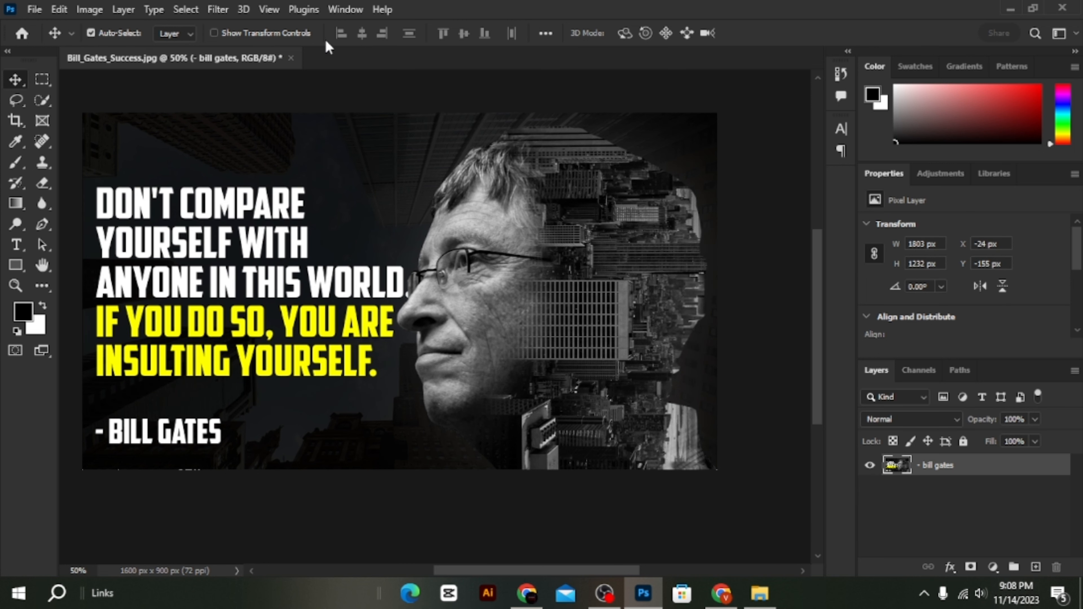
- Add noise to the merged layer with uniform distribution and an amount of 11.07%
left_click(209, 8)
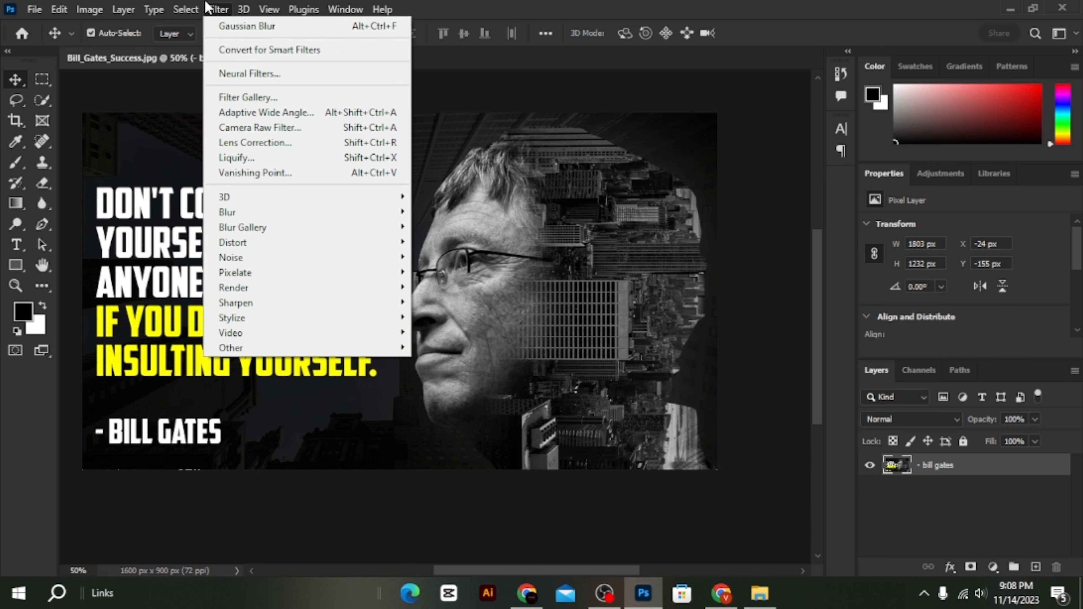
mouse_move(327, 257)
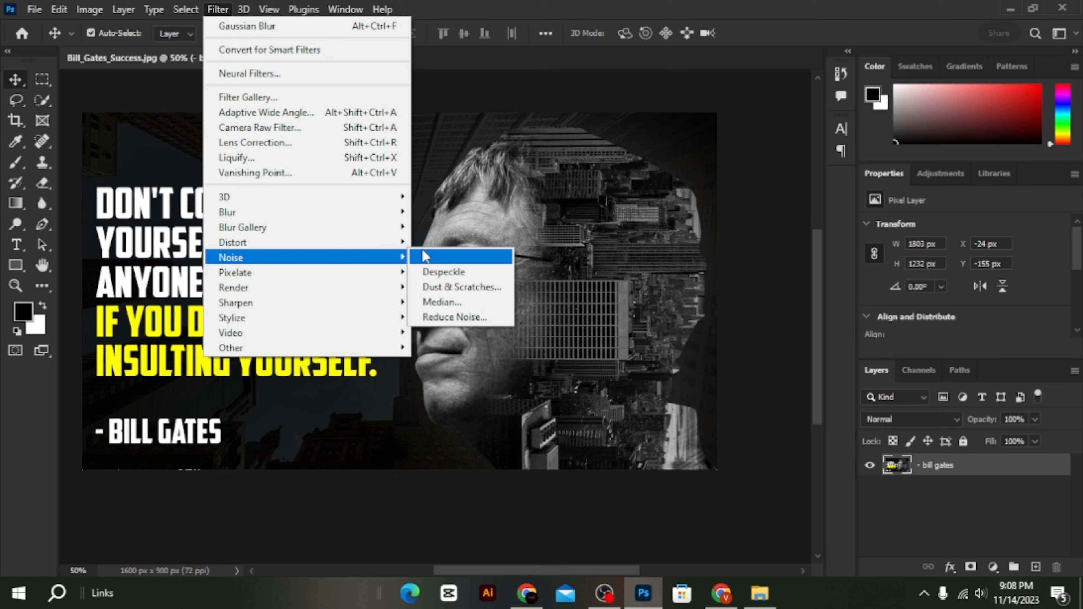
left_click(427, 256)
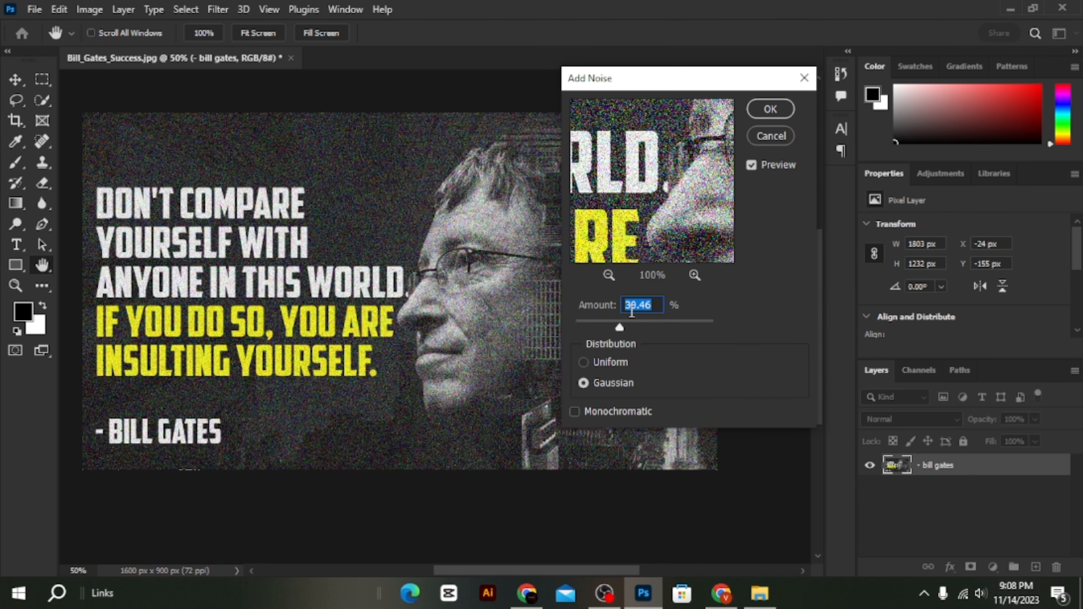
left_click(596, 365)
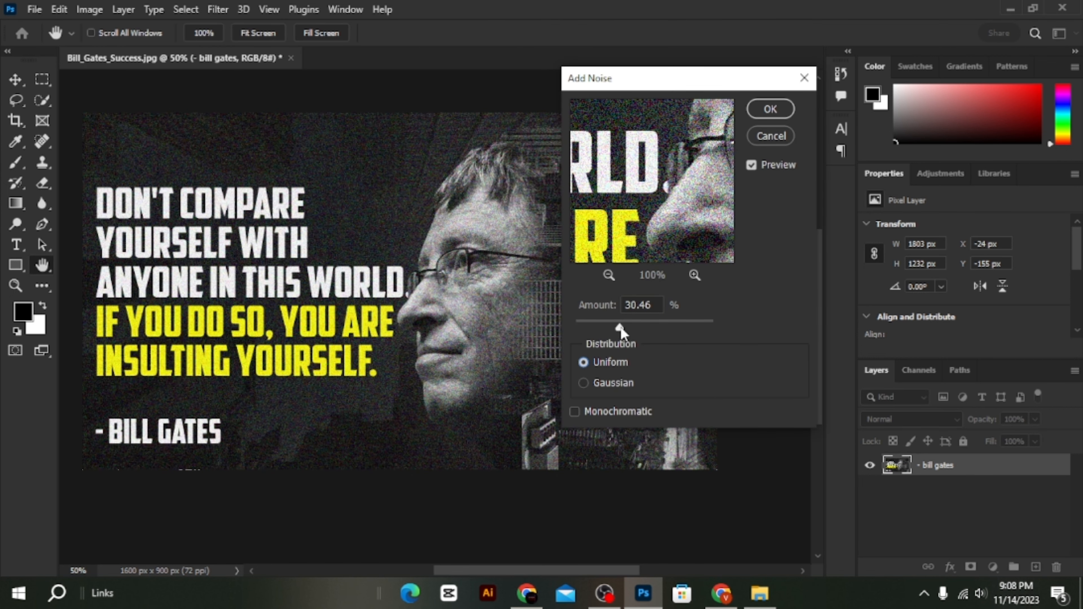
left_click_drag(622, 331, 594, 331)
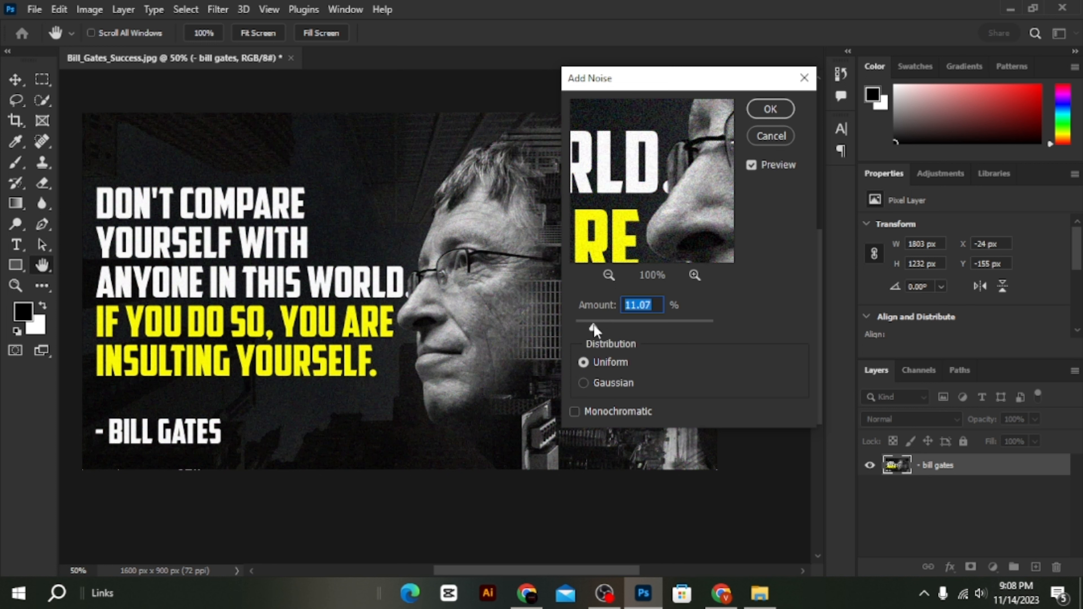
left_click(770, 109)
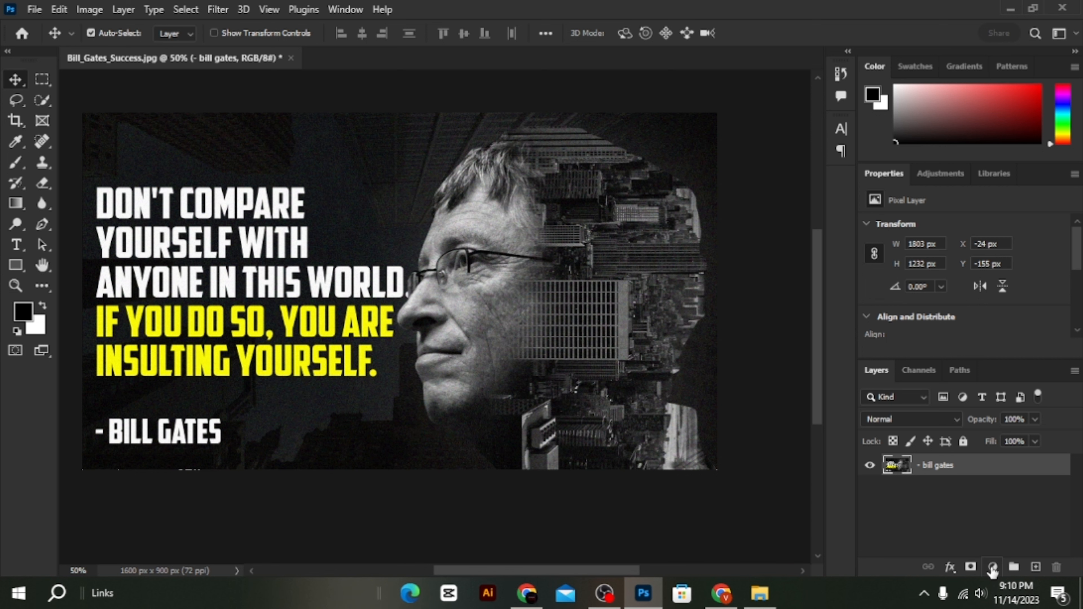
- Add a Color Lookup adjustment layer using the TealOrangePlusContrast.3DL LUT and compare the poster with and without it
left_click(991, 567)
left_click(993, 482)
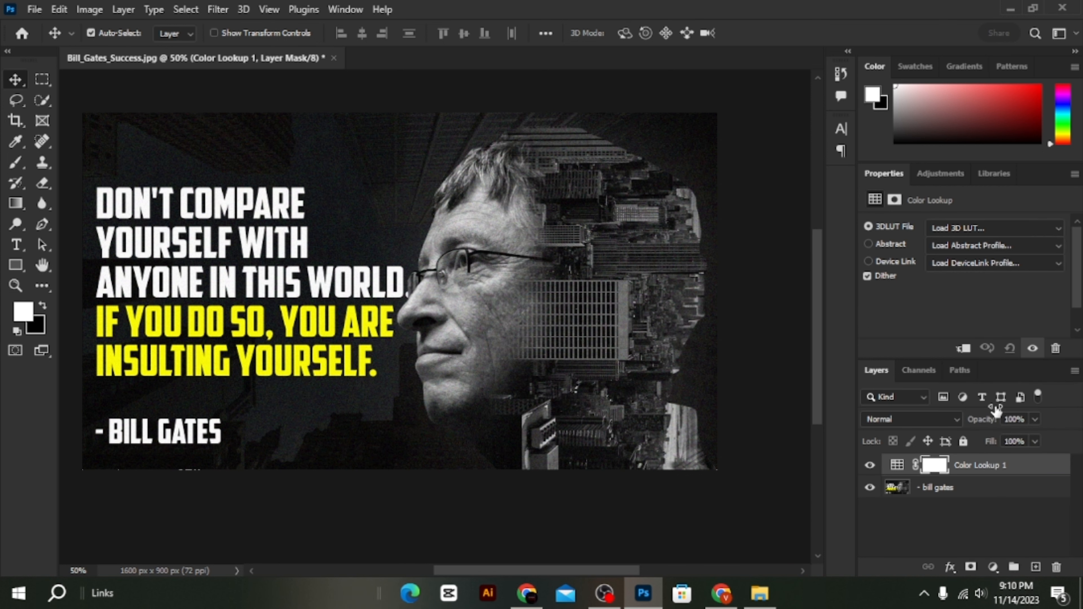
left_click(964, 228)
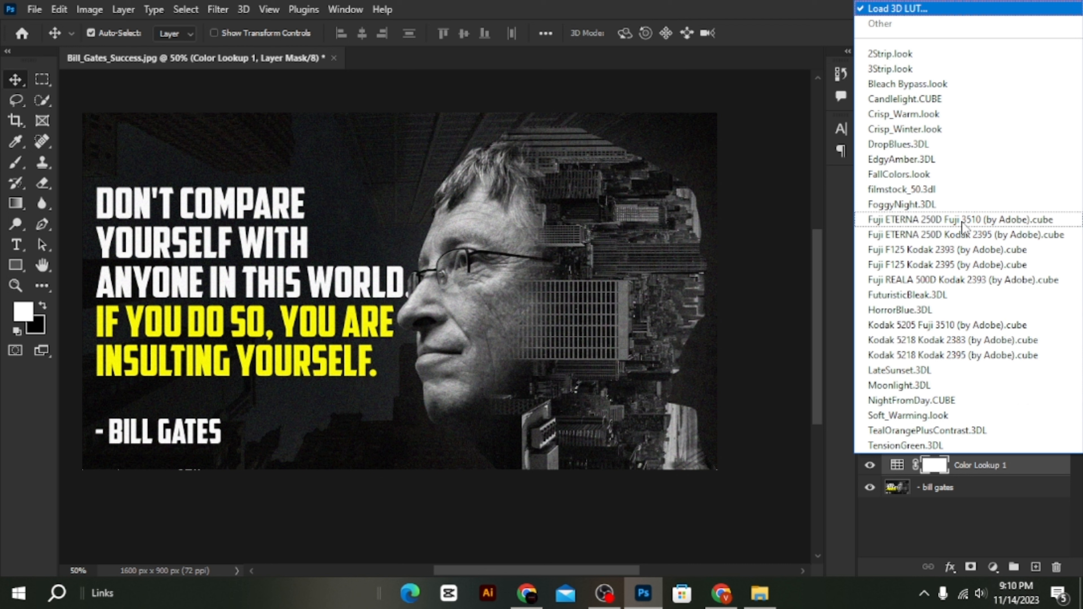
left_click(921, 431)
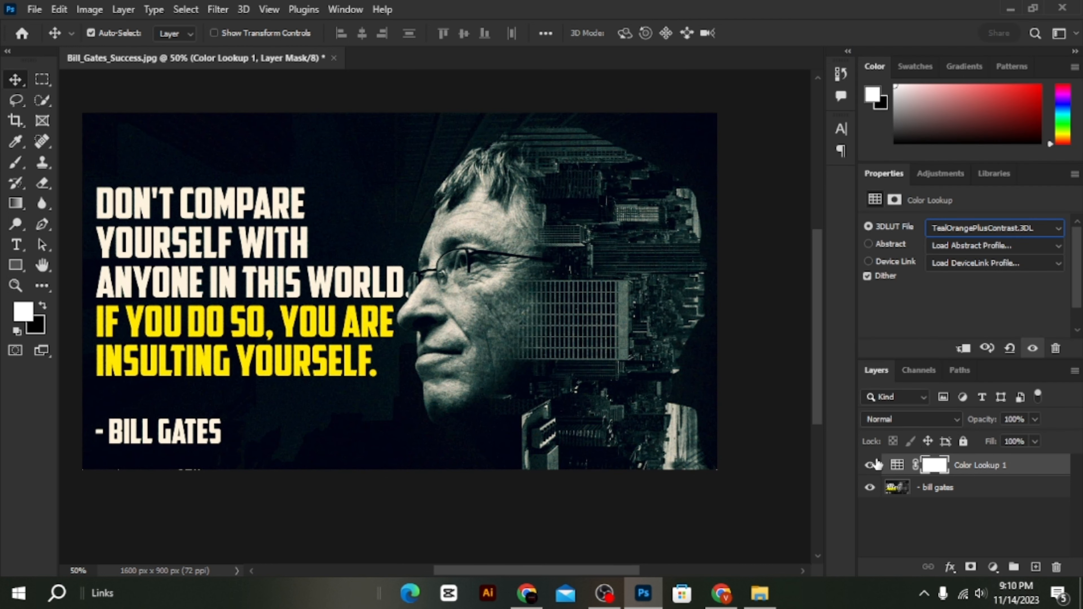
left_click(872, 464)
left_click(871, 465)
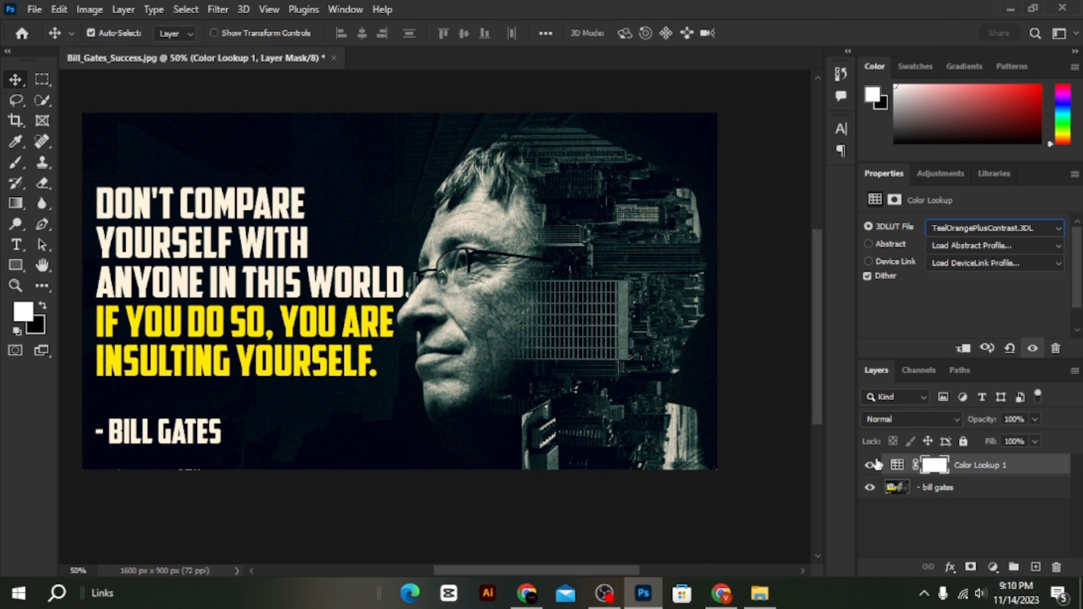